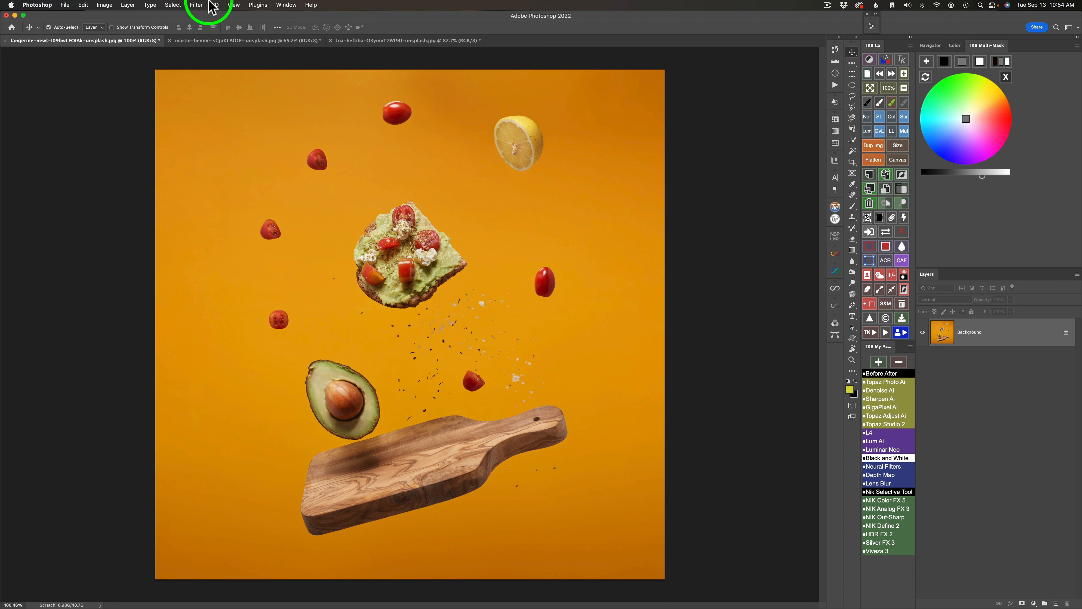
{"action": "left_click", "coordinate": [66, 5]}
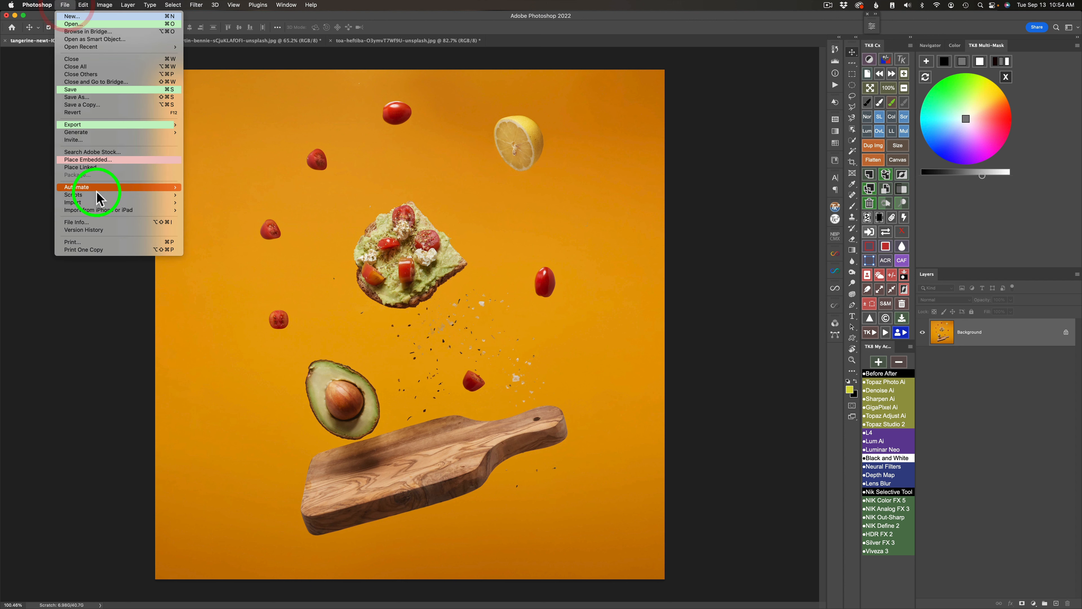
{"action": "mouse_move", "coordinate": [97, 188]}
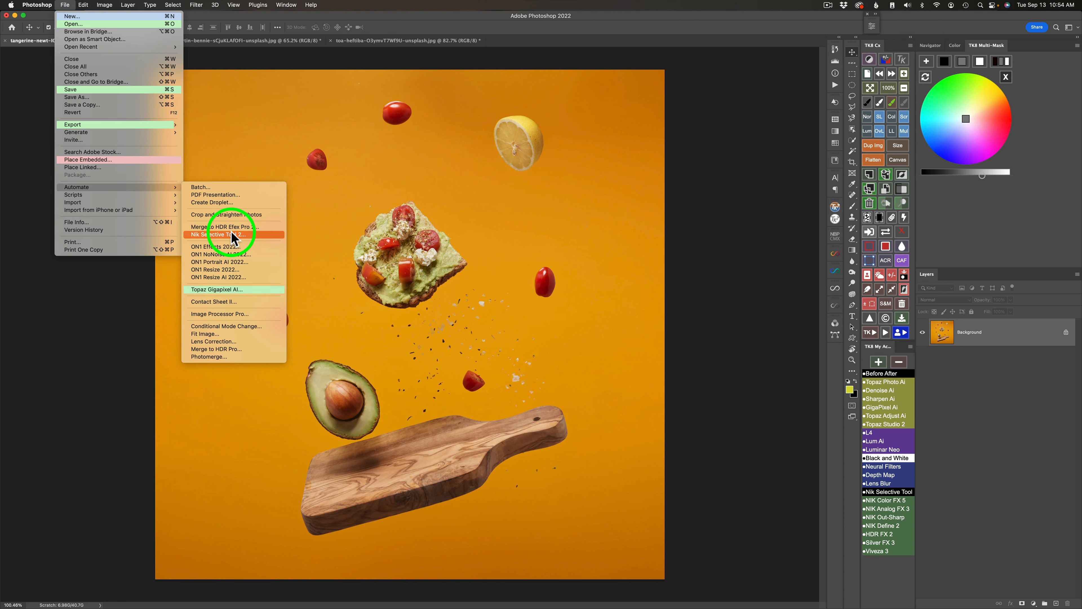
{"action": "left_click", "coordinate": [720, 251]}
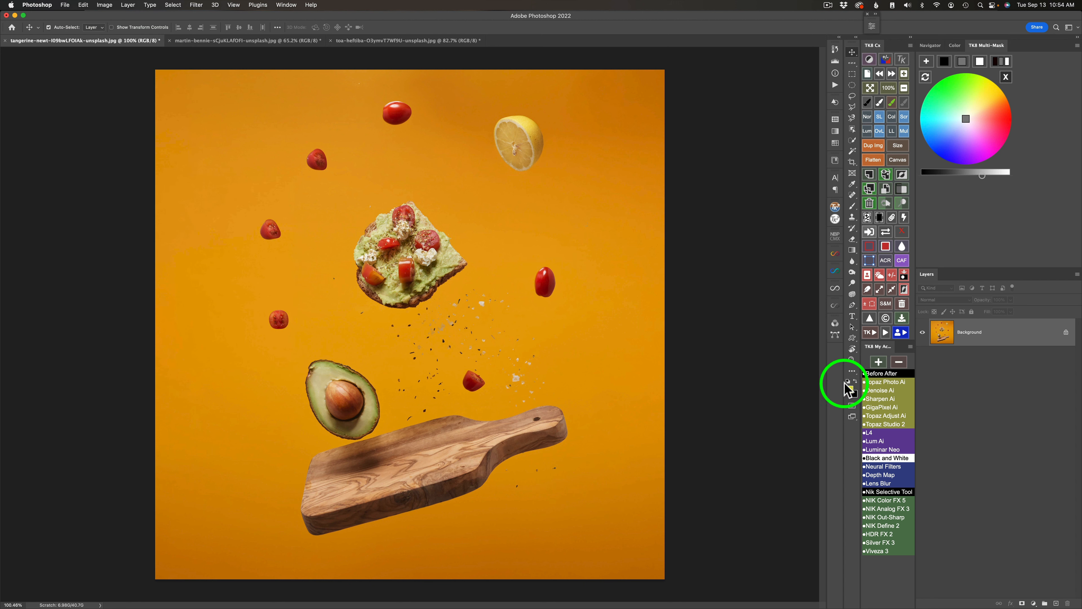
Open the photo in Color Efex Pro 5 with the Detail Extractor filter, using the Nik Selective Tool
{"action": "left_click", "coordinate": [888, 495]}
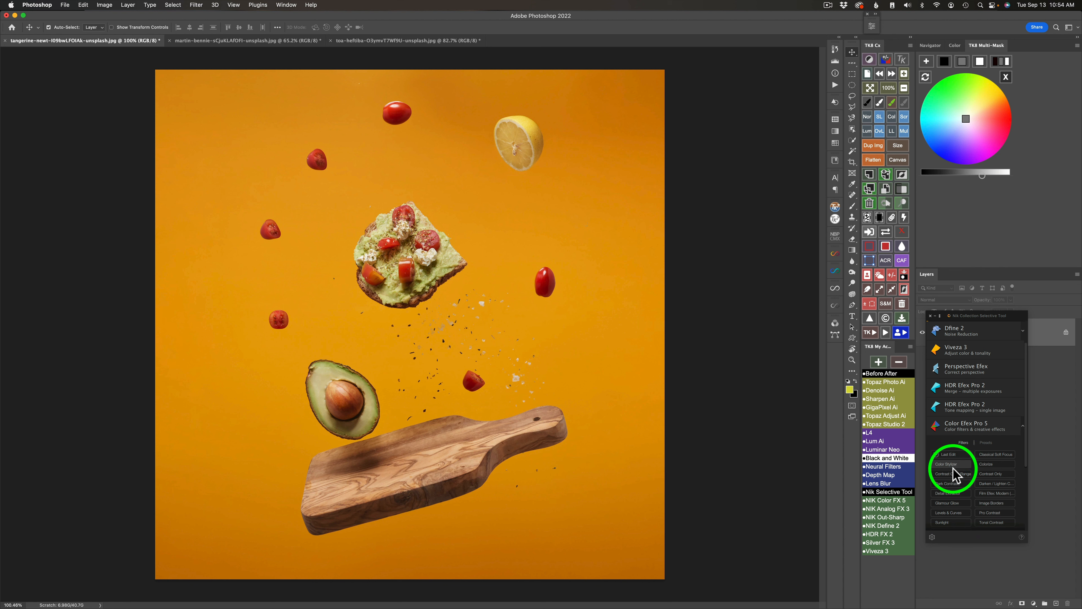
{"action": "left_click", "coordinate": [949, 494]}
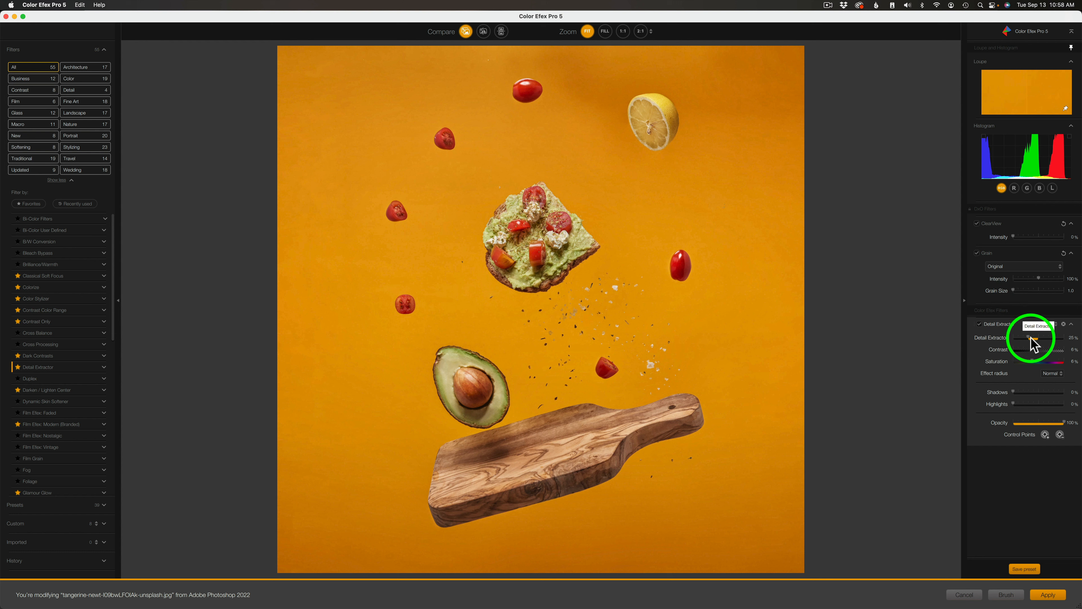
Set the filter's Detail Extractor amount to 51%, contrast to 51% and saturation to 36%
{"action": "left_click_drag", "start_coordinate": [1029, 338], "coordinate": [1065, 338]}
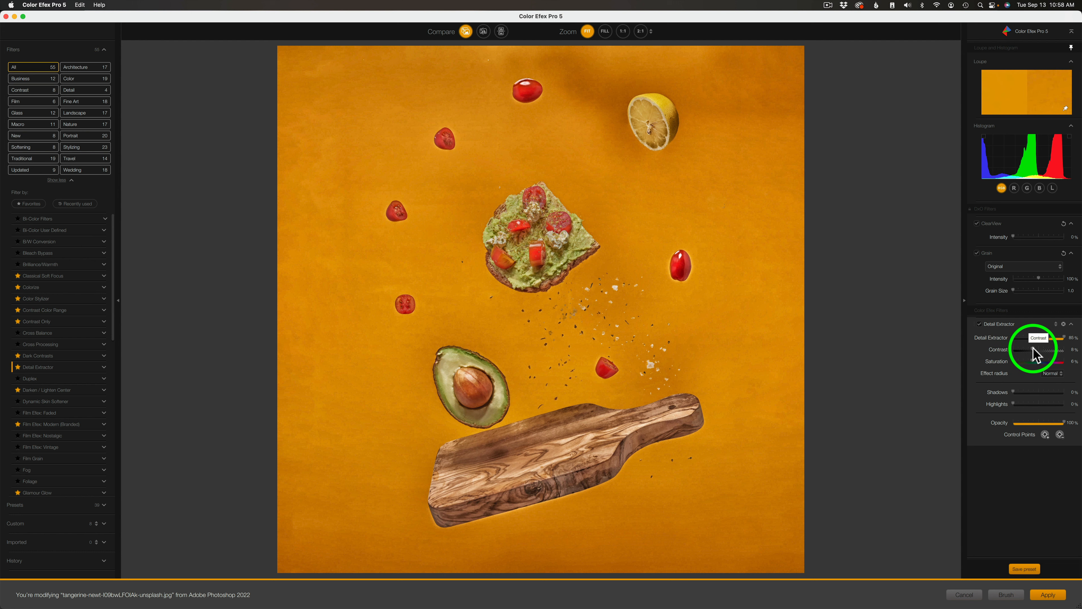
{"action": "left_click_drag", "start_coordinate": [1035, 354], "coordinate": [1049, 355]}
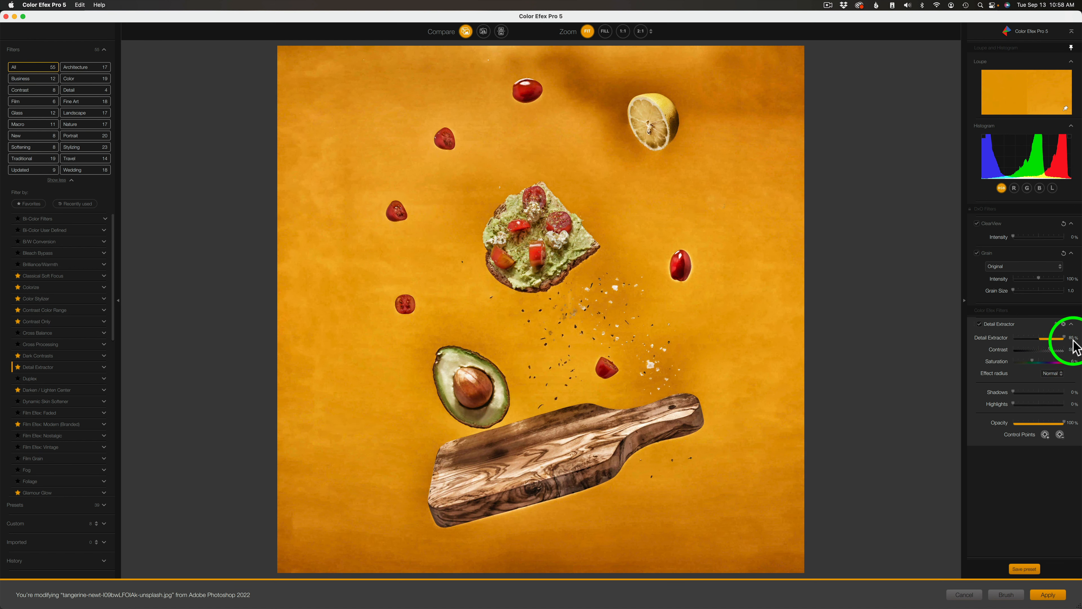
{"action": "mouse_move", "coordinate": [1062, 337]}
{"action": "left_mouse_down"}
{"action": "mouse_move", "coordinate": [1041, 338]}
{"action": "mouse_move", "coordinate": [1047, 348]}
{"action": "left_mouse_up"}
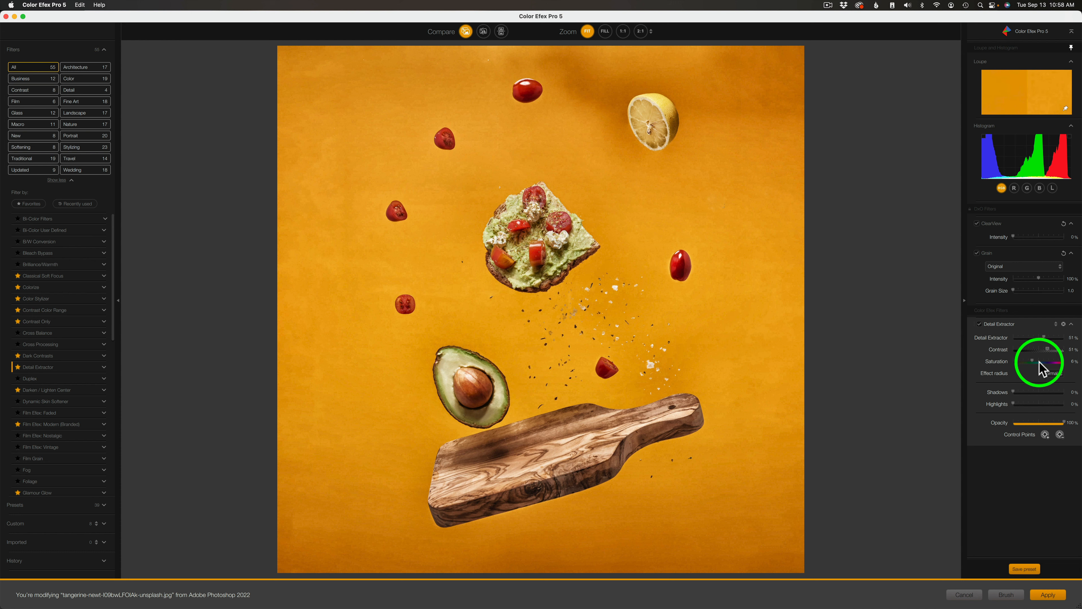
{"action": "left_click_drag", "start_coordinate": [1031, 361], "coordinate": [1045, 362]}
{"action": "left_click_drag", "start_coordinate": [1043, 362], "coordinate": [1042, 361]}
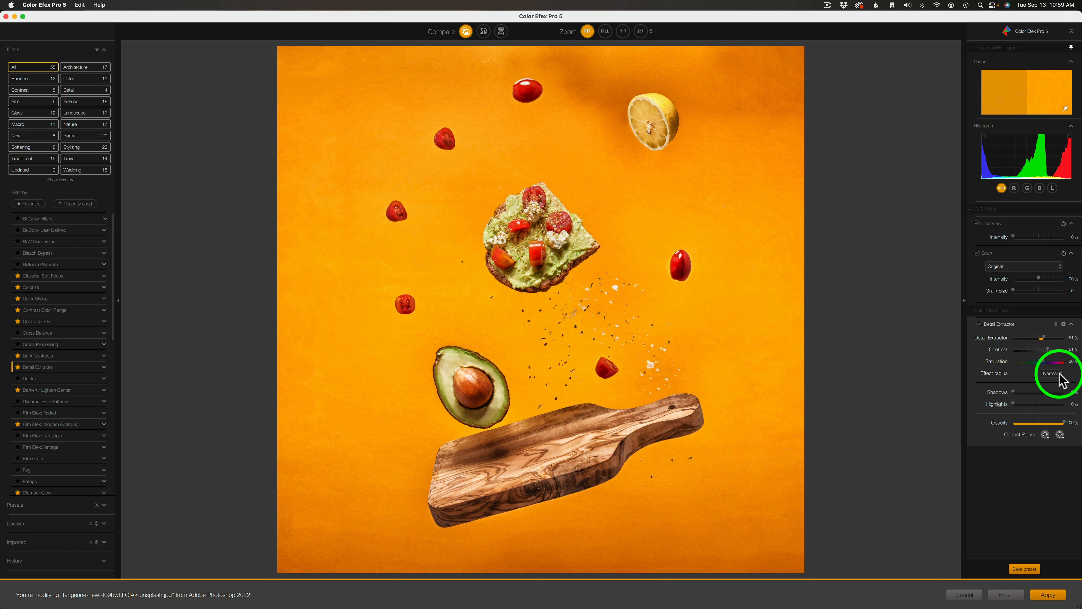
{"action": "left_click", "coordinate": [1059, 374]}
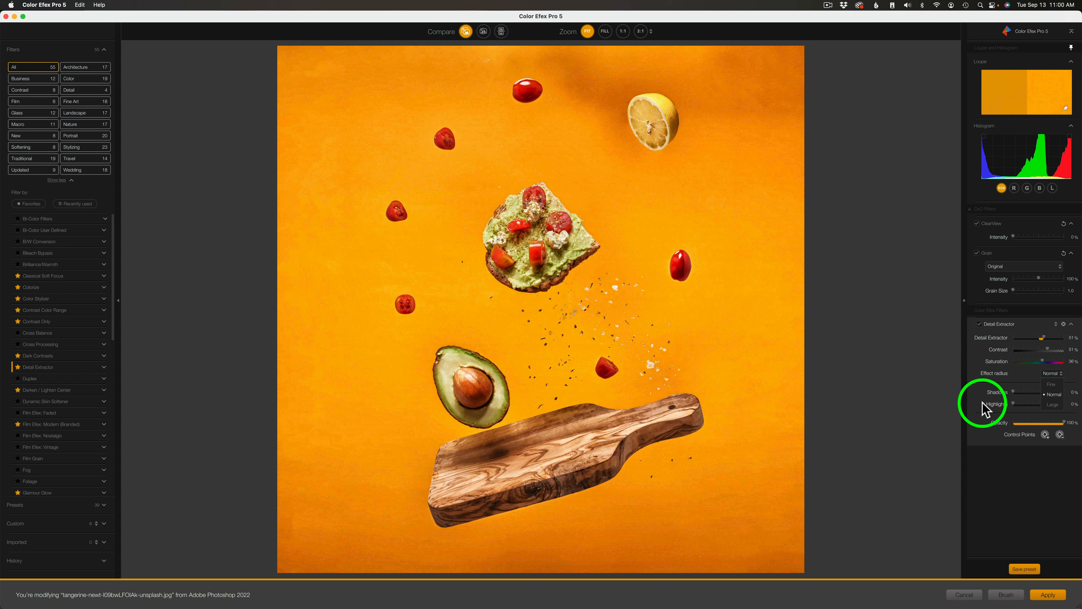
{"action": "left_click", "coordinate": [980, 410]}
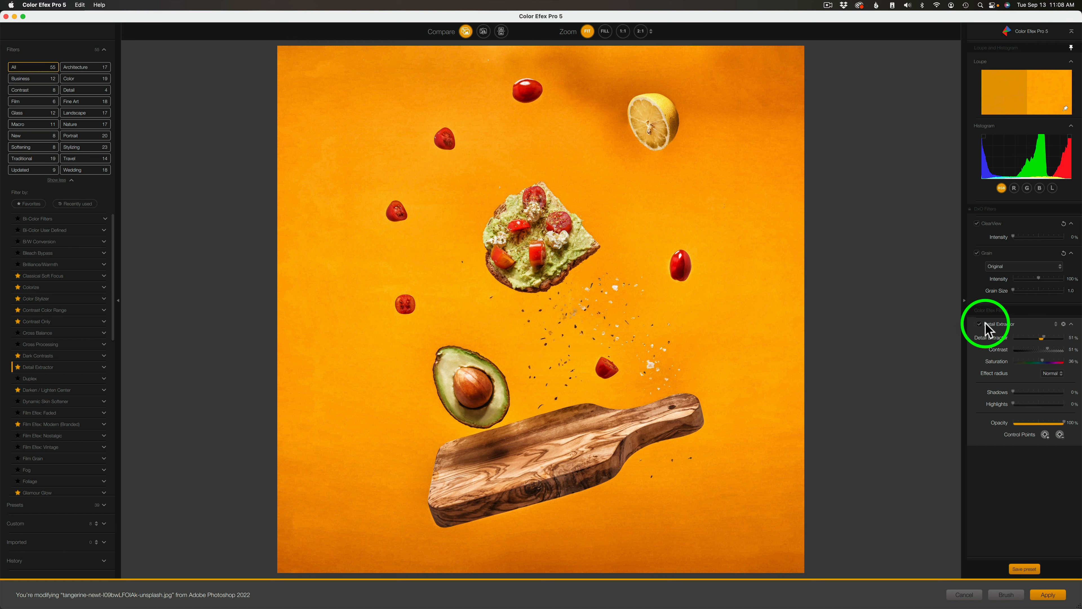
Preview the photo with Detail Extractor off and on, and apply the filter, closing the Nik Selective Tool back in Photoshop
{"action": "left_click", "coordinate": [979, 324]}
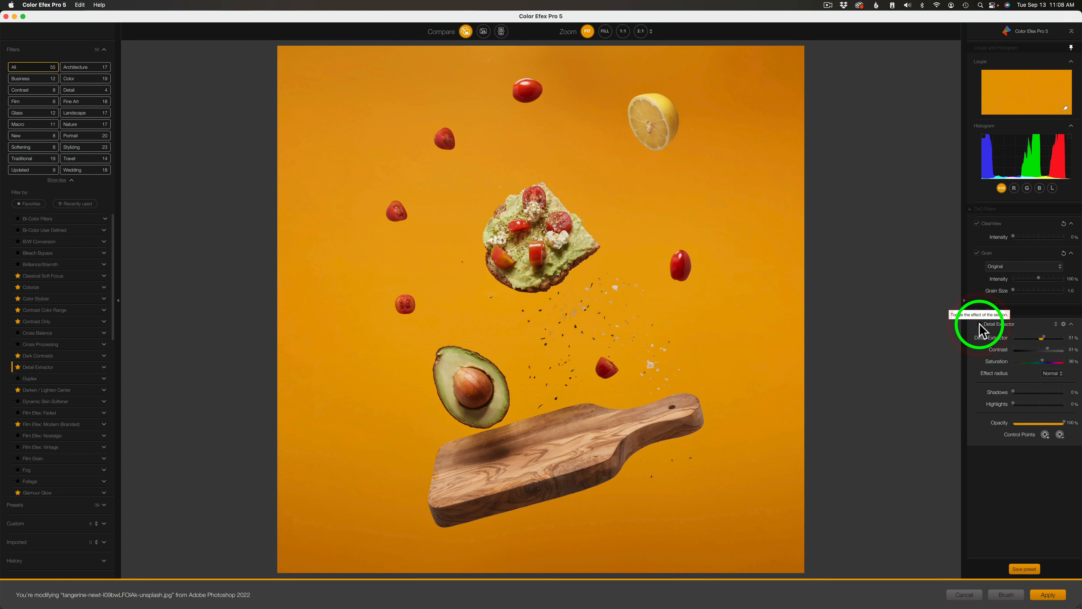
{"action": "left_click", "coordinate": [978, 324]}
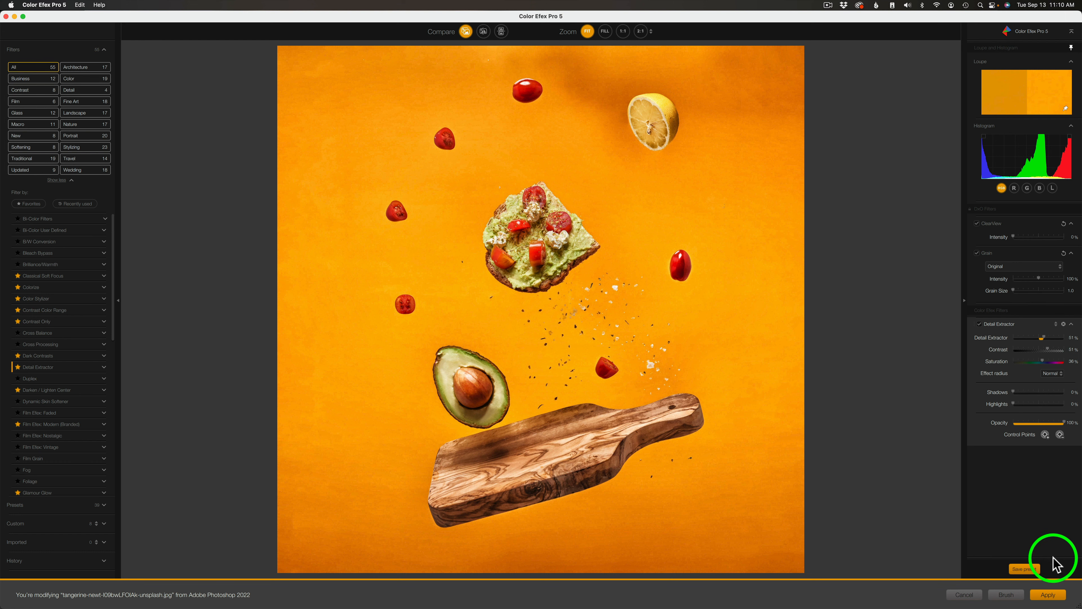
{"action": "left_click", "coordinate": [1049, 594]}
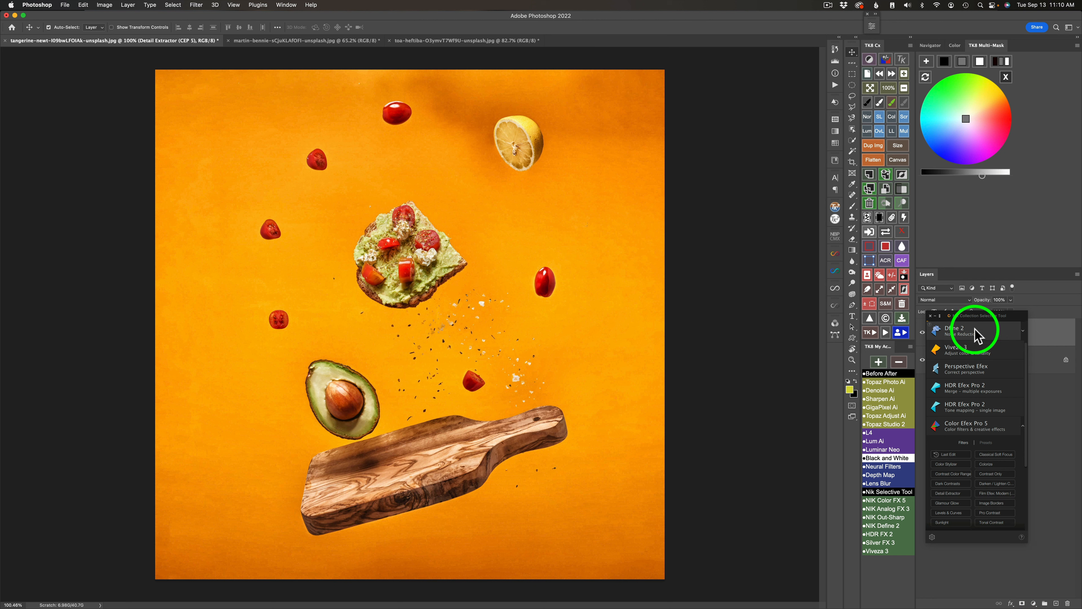
{"action": "left_click", "coordinate": [929, 317]}
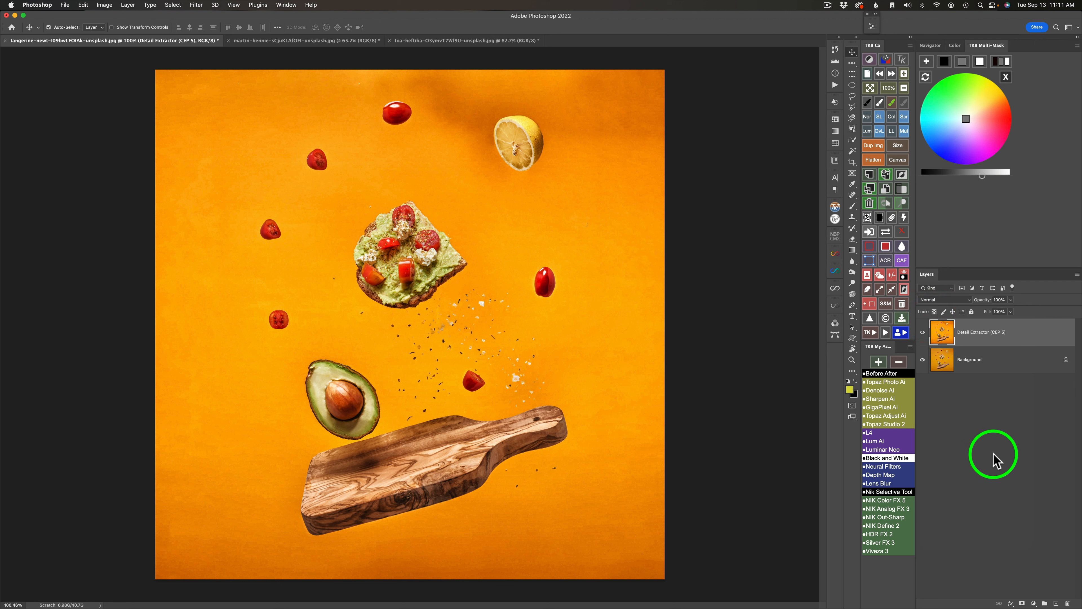
{"action": "left_click", "coordinate": [888, 491]}
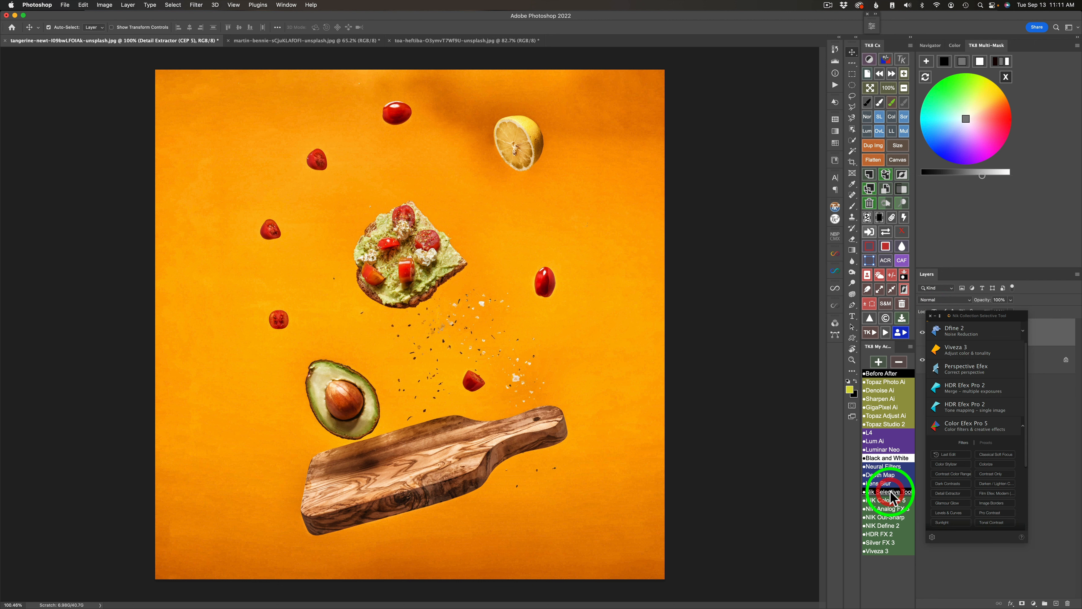
{"action": "left_click", "coordinate": [930, 317]}
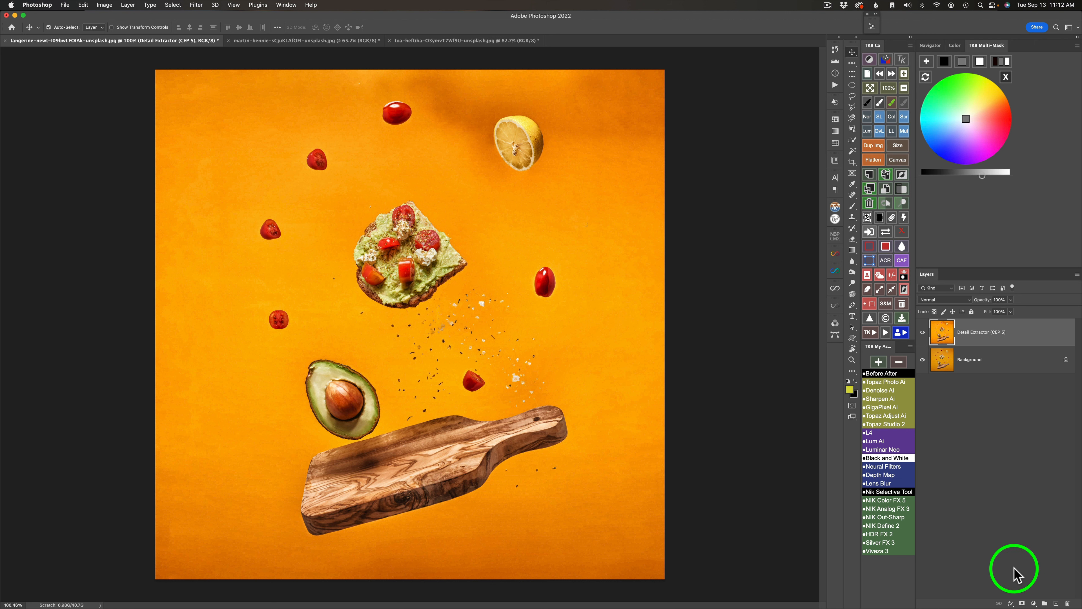
Add a black mask to the Detail Extractor layer and paint the lemon back in with a soft white brush at 50% opacity
{"action": "left_click", "coordinate": [1022, 603], "text": "alt"}
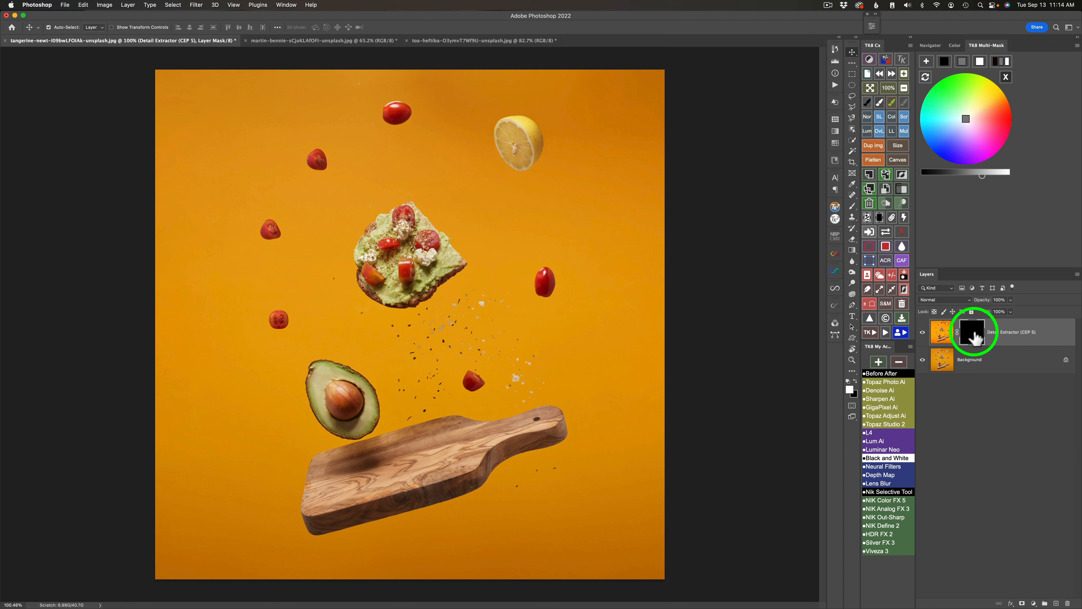
{"action": "key", "text": "b"}
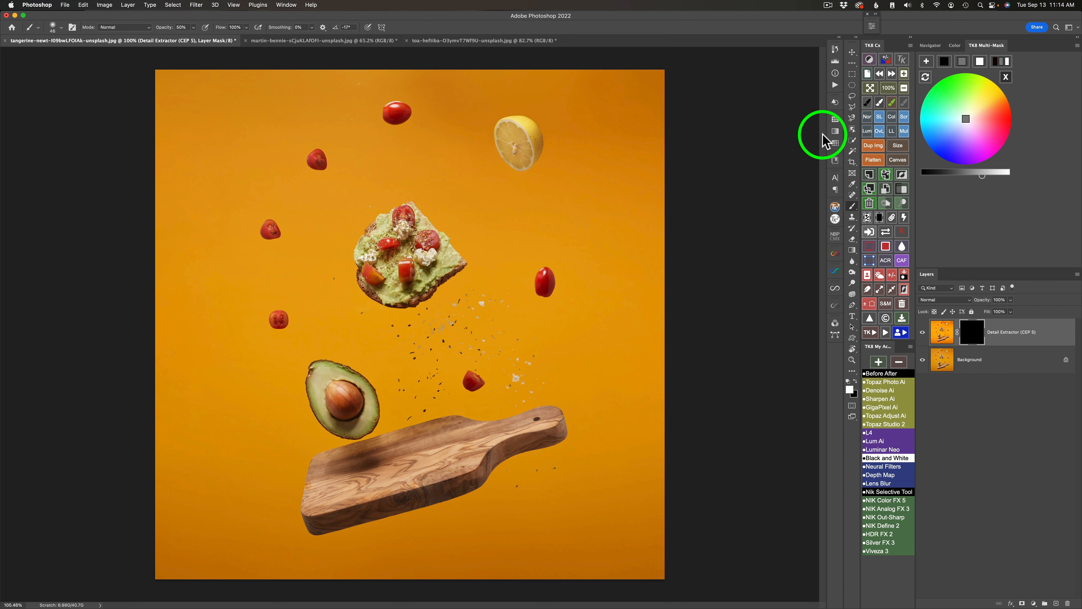
{"action": "left_click", "coordinate": [879, 104]}
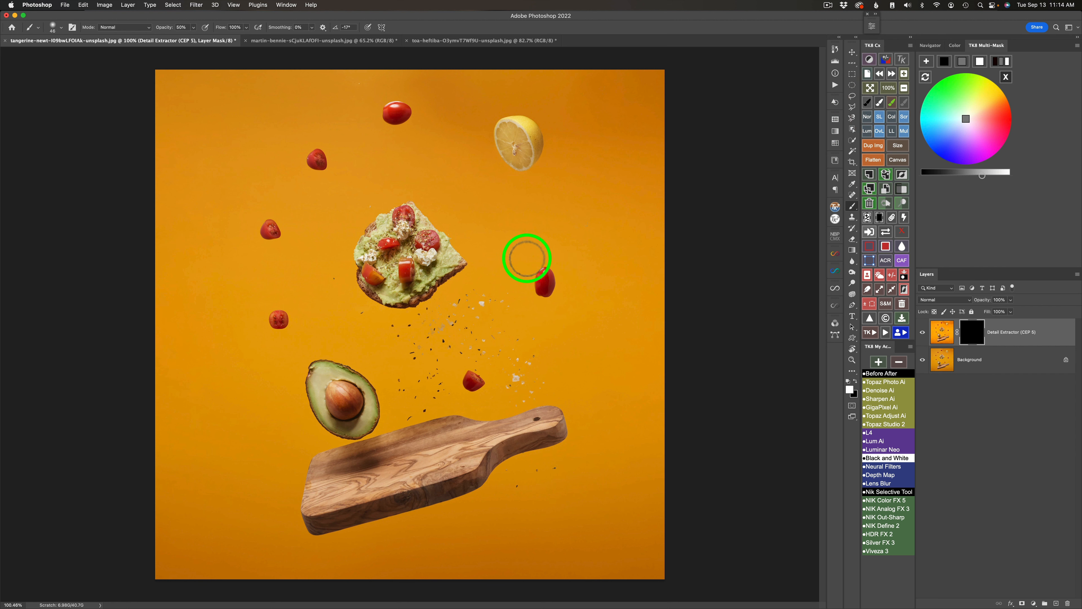
{"action": "mouse_move", "coordinate": [463, 178]}
{"action": "left_mouse_down"}
{"action": "mouse_move", "coordinate": [479, 178]}
{"action": "mouse_move", "coordinate": [488, 249]}
{"action": "mouse_move", "coordinate": [507, 121]}
{"action": "mouse_move", "coordinate": [486, 152]}
{"action": "mouse_move", "coordinate": [504, 140]}
{"action": "left_mouse_up"}
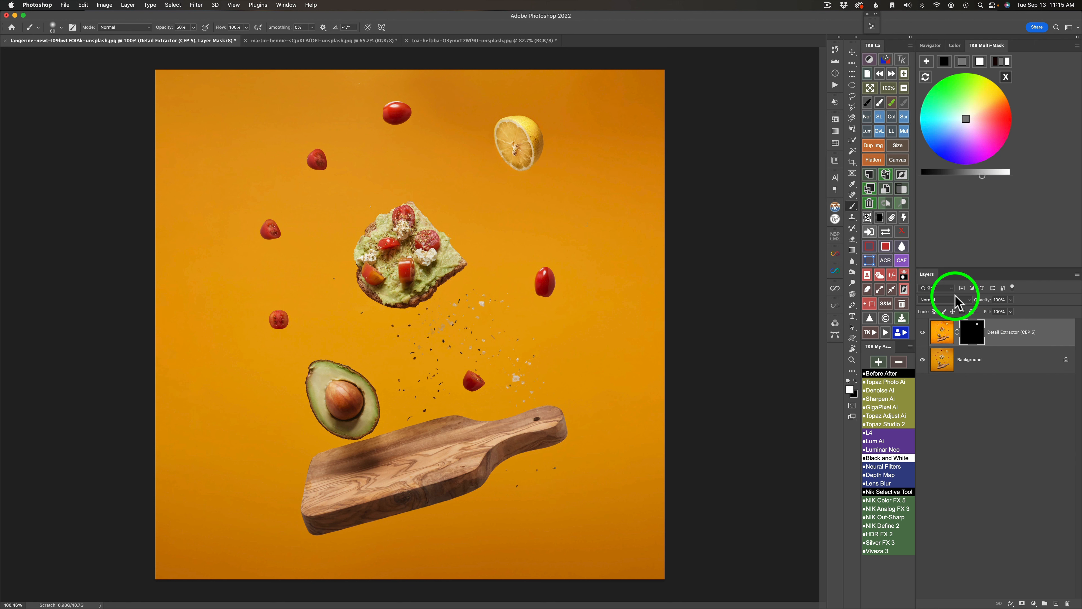
View the layer mask by itself and compare the lemon with the Detail Extractor layer hidden and shown
{"action": "left_click", "coordinate": [901, 233]}
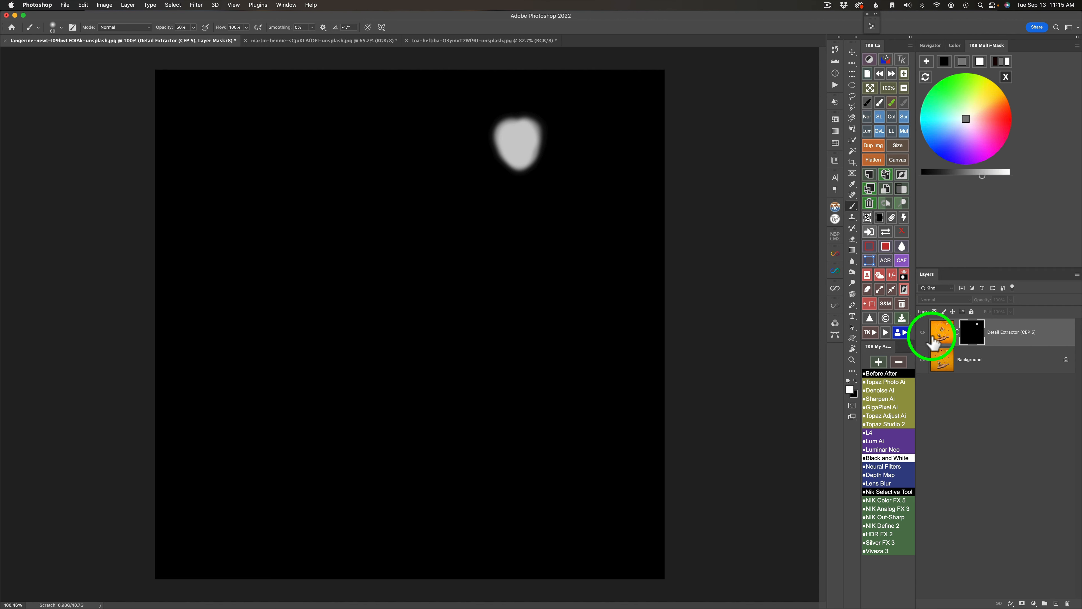
{"action": "left_click", "coordinate": [887, 230]}
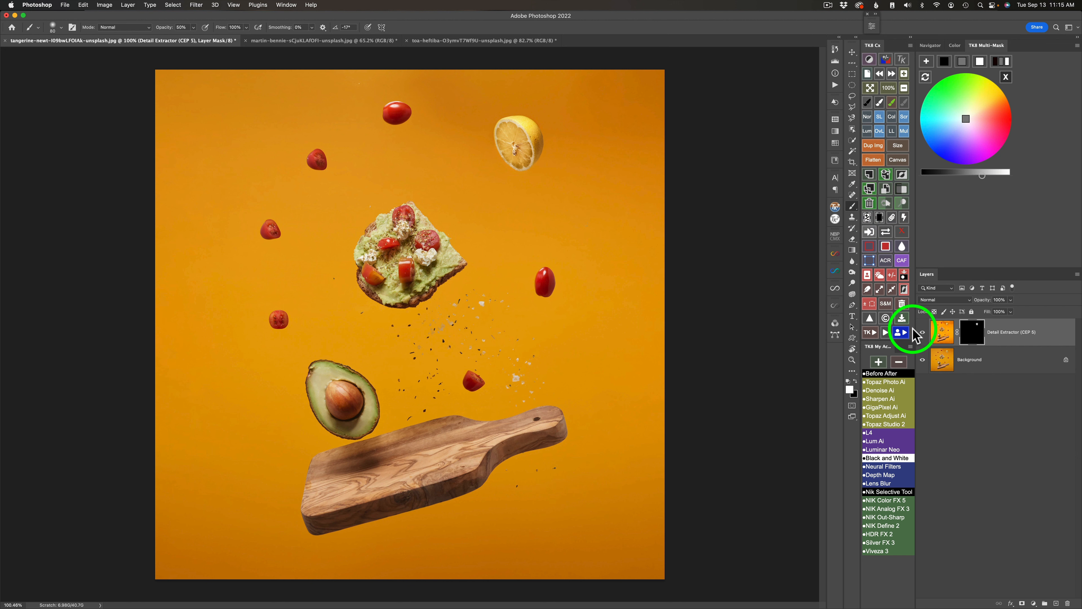
{"action": "left_click", "coordinate": [922, 332]}
{"action": "left_click", "coordinate": [922, 333]}
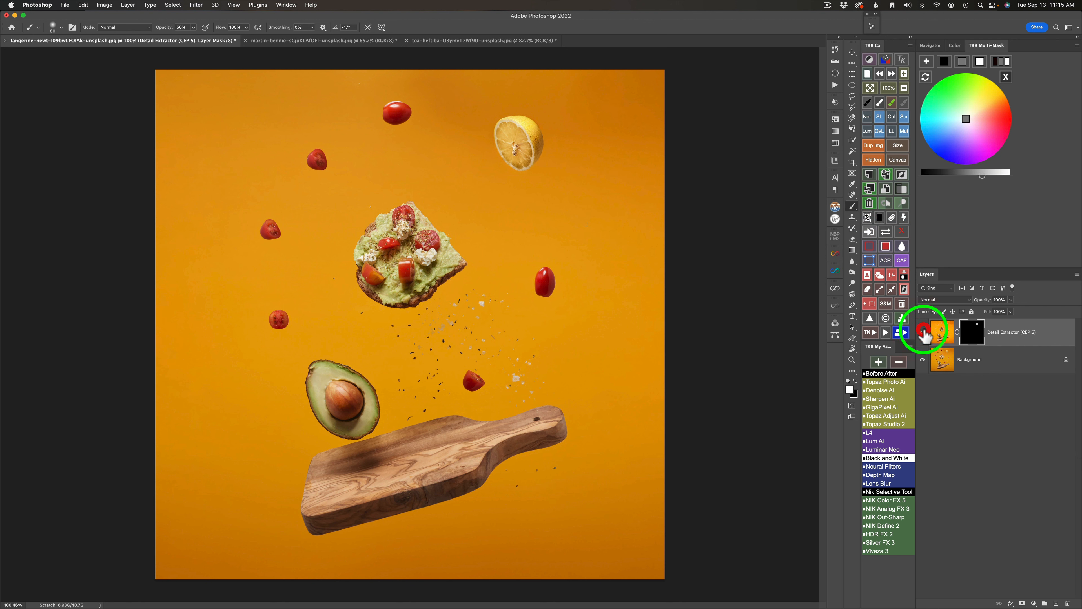
{"action": "left_click", "coordinate": [923, 332]}
{"action": "left_click", "coordinate": [923, 332]}
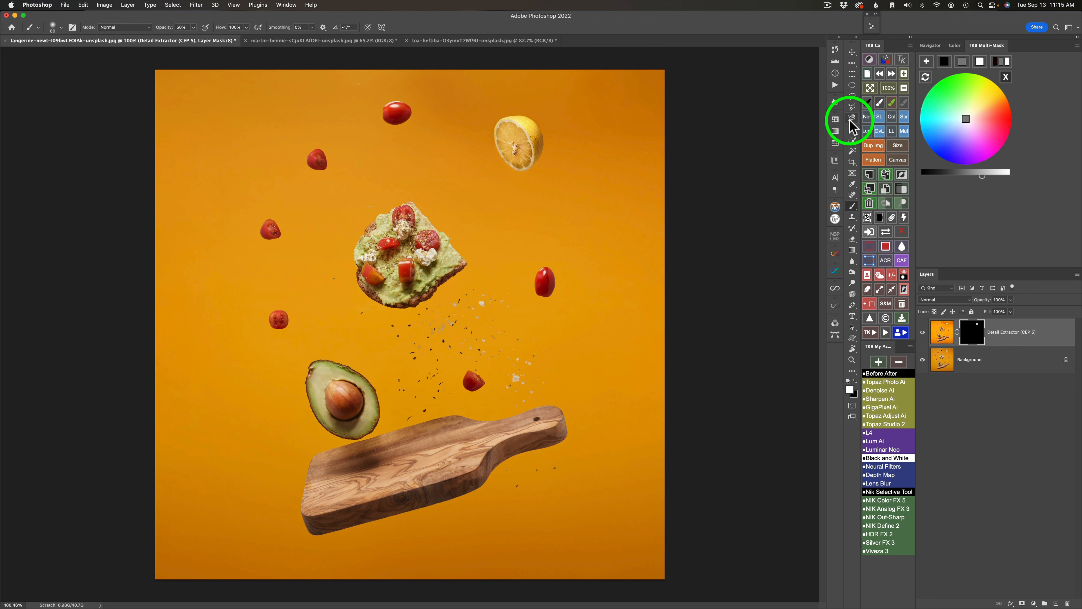
Select the avocado toast with the Object Selection tool in Lasso mode, with Select Subject processing set to Device (Quicker results)
{"action": "left_click", "coordinate": [853, 127]}
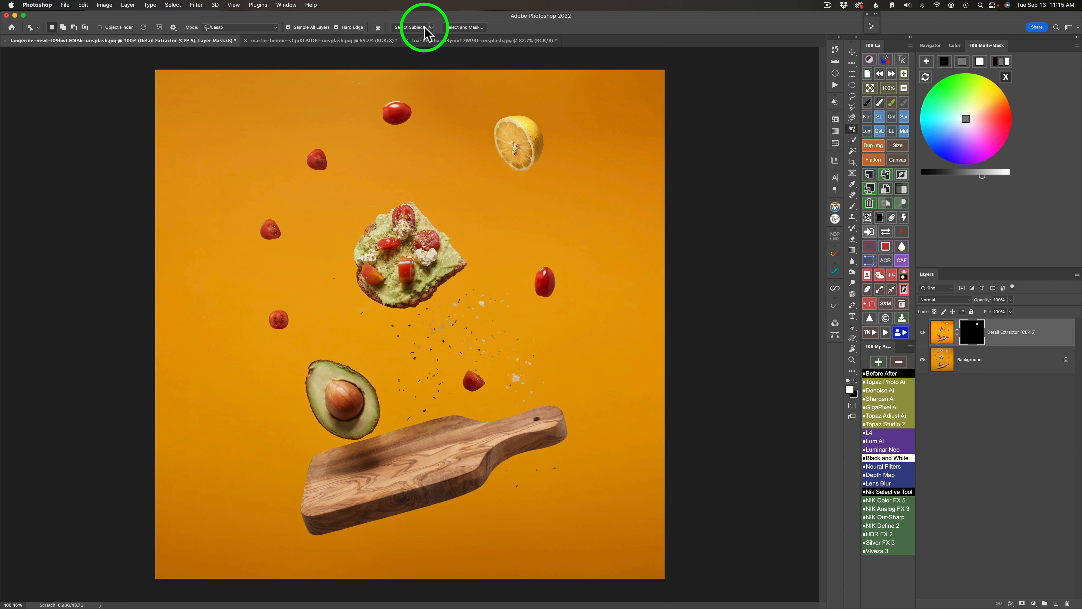
{"action": "left_click", "coordinate": [431, 26]}
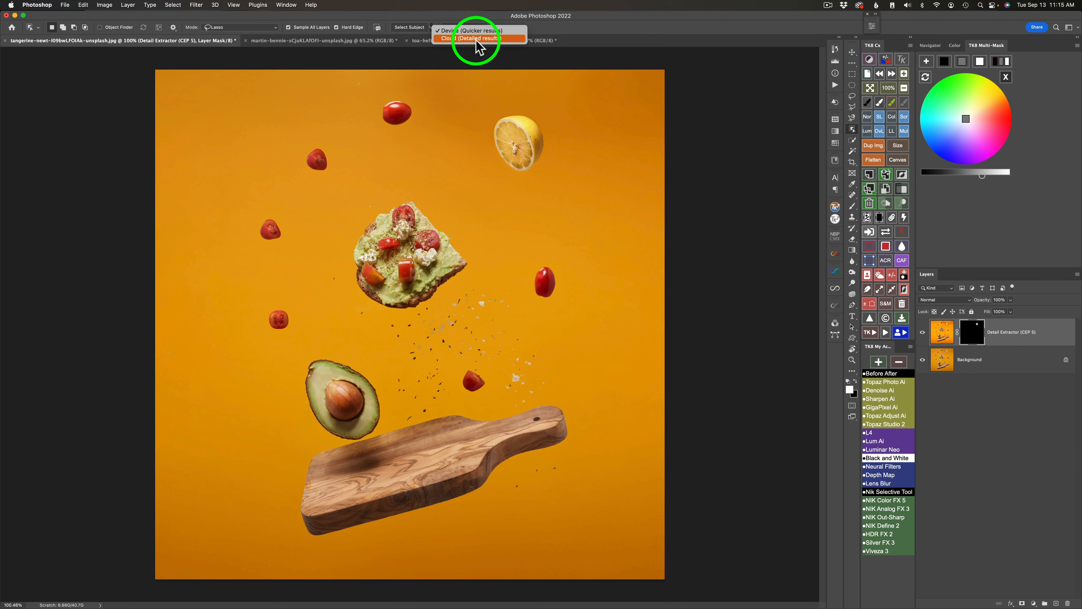
{"action": "left_click", "coordinate": [459, 32]}
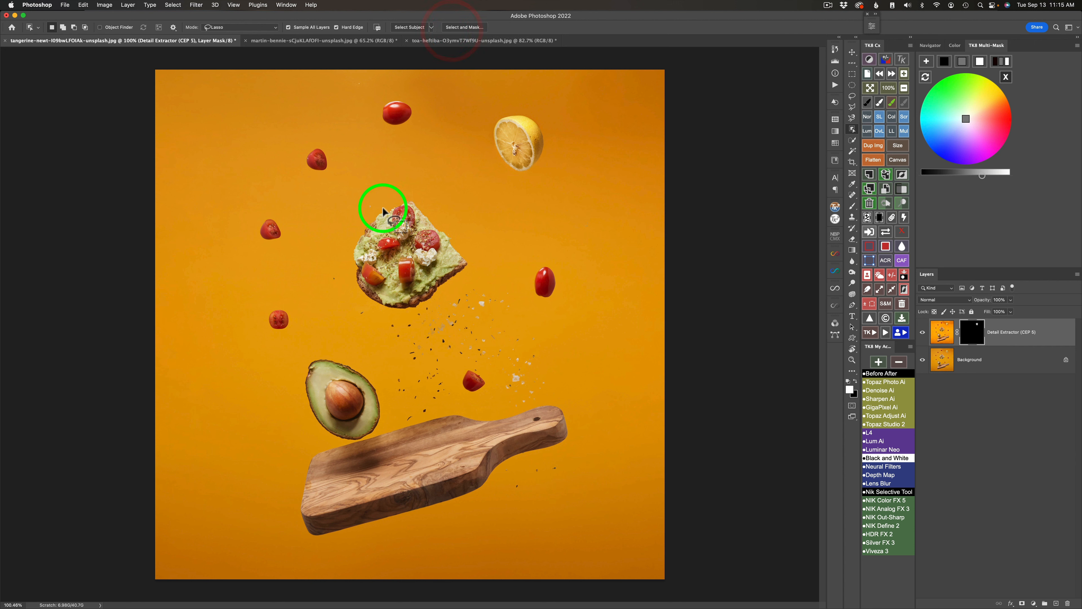
{"action": "mouse_move", "coordinate": [381, 209]}
{"action": "left_mouse_down"}
{"action": "mouse_move", "coordinate": [347, 260]}
{"action": "mouse_move", "coordinate": [351, 291]}
{"action": "mouse_move", "coordinate": [370, 309]}
{"action": "mouse_move", "coordinate": [396, 317]}
{"action": "mouse_move", "coordinate": [470, 268]}
{"action": "mouse_move", "coordinate": [436, 208]}
{"action": "mouse_move", "coordinate": [409, 197]}
{"action": "mouse_move", "coordinate": [379, 210]}
{"action": "mouse_move", "coordinate": [348, 303]}
{"action": "left_mouse_up"}
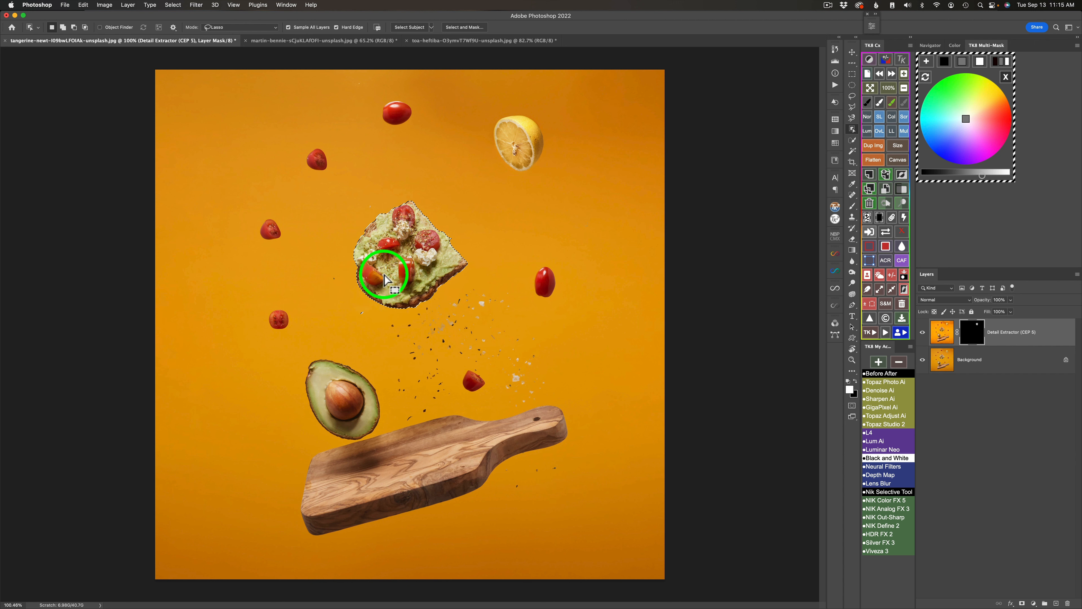
{"action": "left_click", "coordinate": [411, 261]}
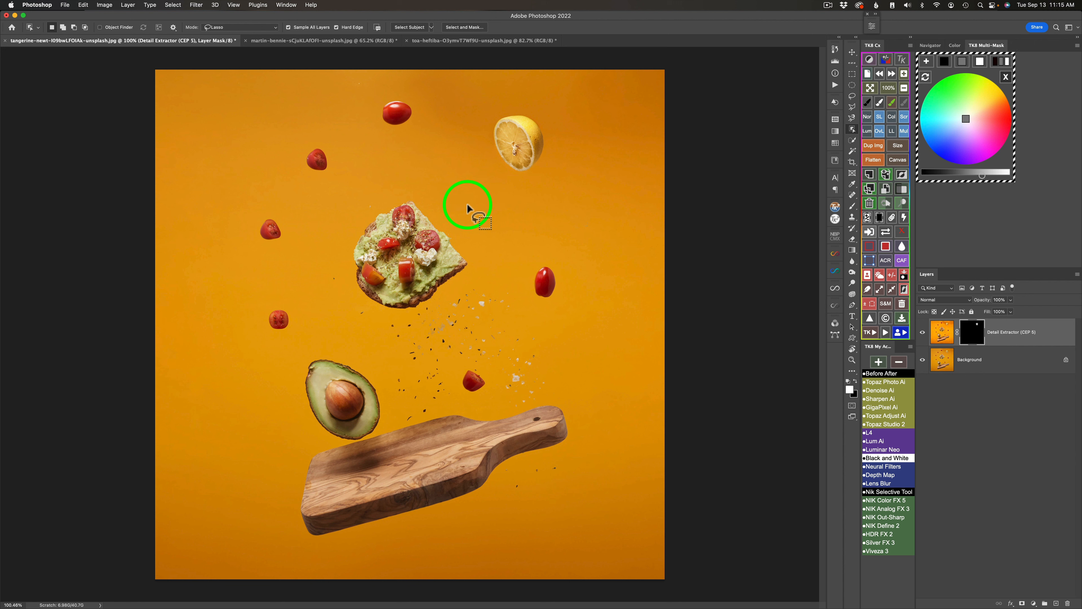
Paint the selected toast white on the Detail Extractor mask, raising brush opacity to 100%, and compare with the layer hidden and shown
{"action": "key", "text": "b"}
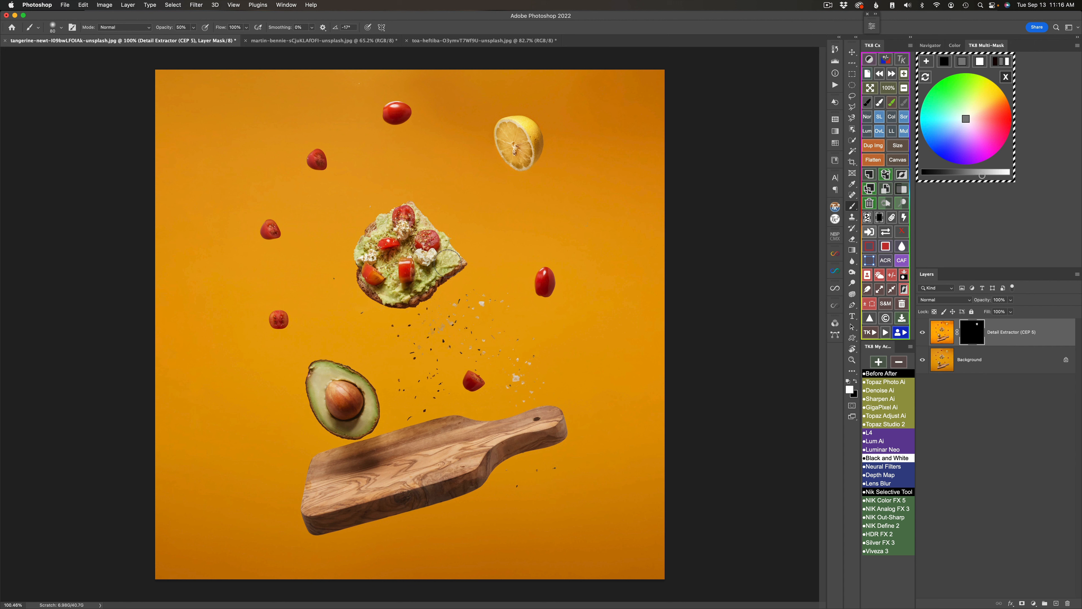
{"action": "left_click", "coordinate": [922, 332]}
{"action": "left_click", "coordinate": [922, 332]}
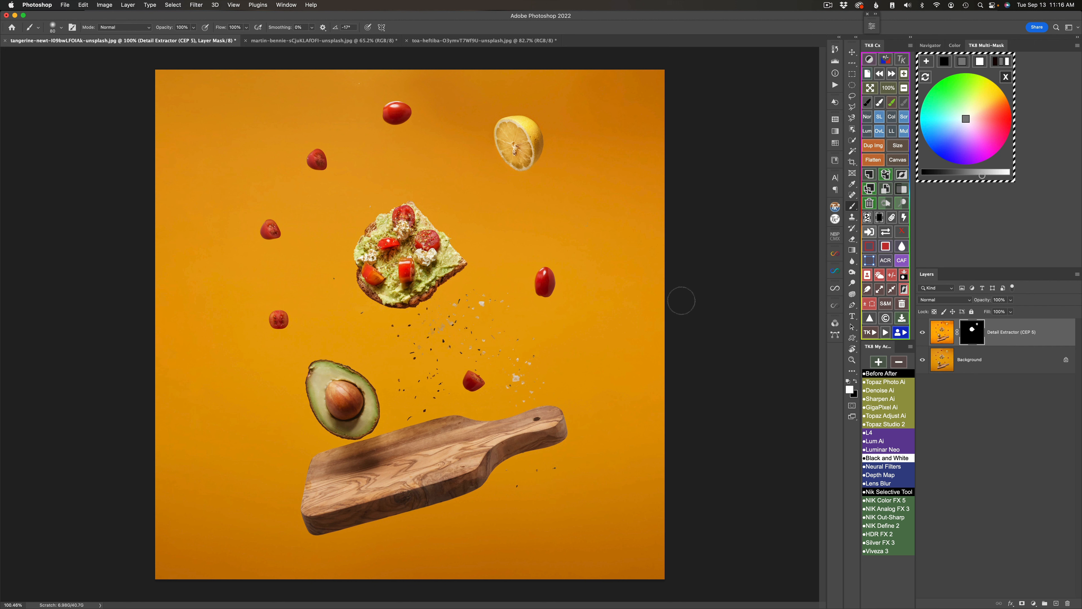
{"action": "left_click", "coordinate": [922, 332]}
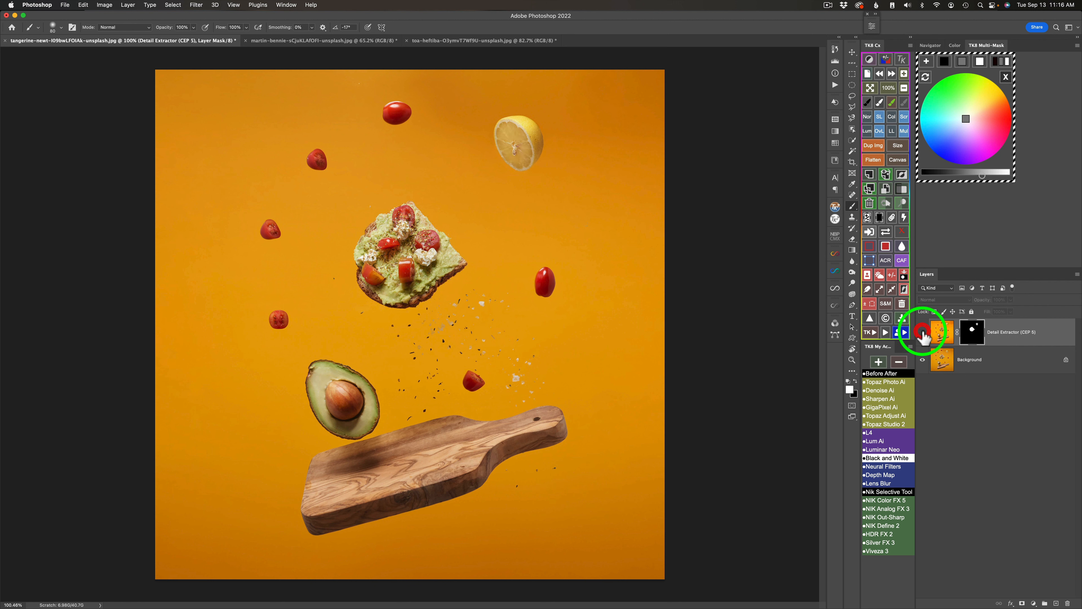
{"action": "left_click", "coordinate": [922, 332]}
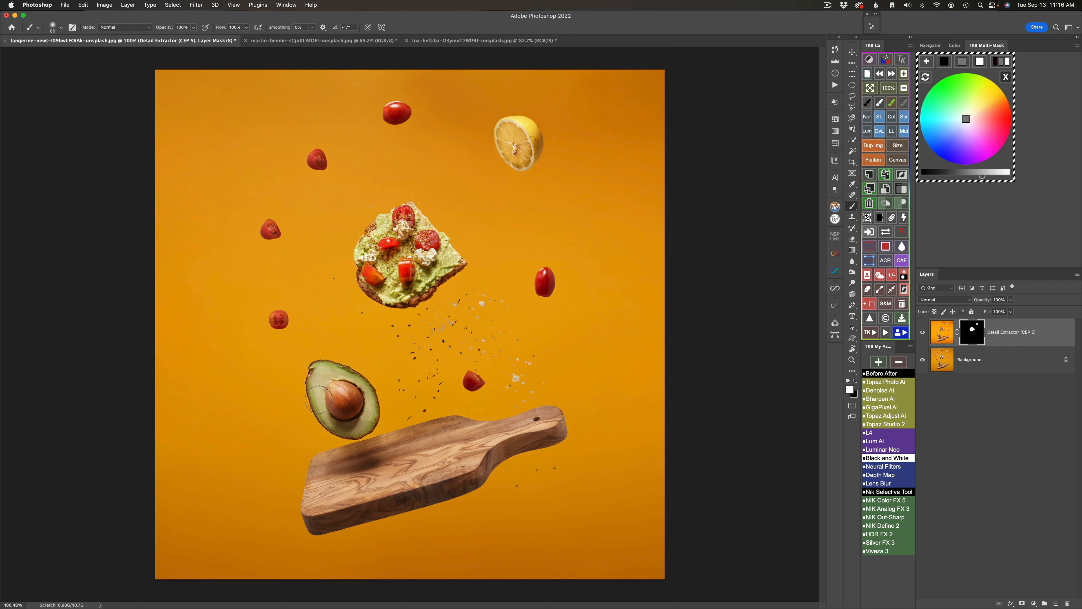
Select the avocado half with the Object Selection tool, paint it into the Detail Extractor mask with white at 20% brush opacity, and deselect
{"action": "left_click", "coordinate": [852, 129]}
{"action": "mouse_move", "coordinate": [354, 362]}
{"action": "left_mouse_down"}
{"action": "mouse_move", "coordinate": [305, 367]}
{"action": "mouse_move", "coordinate": [310, 415]}
{"action": "mouse_move", "coordinate": [365, 431]}
{"action": "mouse_move", "coordinate": [351, 373]}
{"action": "mouse_move", "coordinate": [290, 375]}
{"action": "left_mouse_up"}
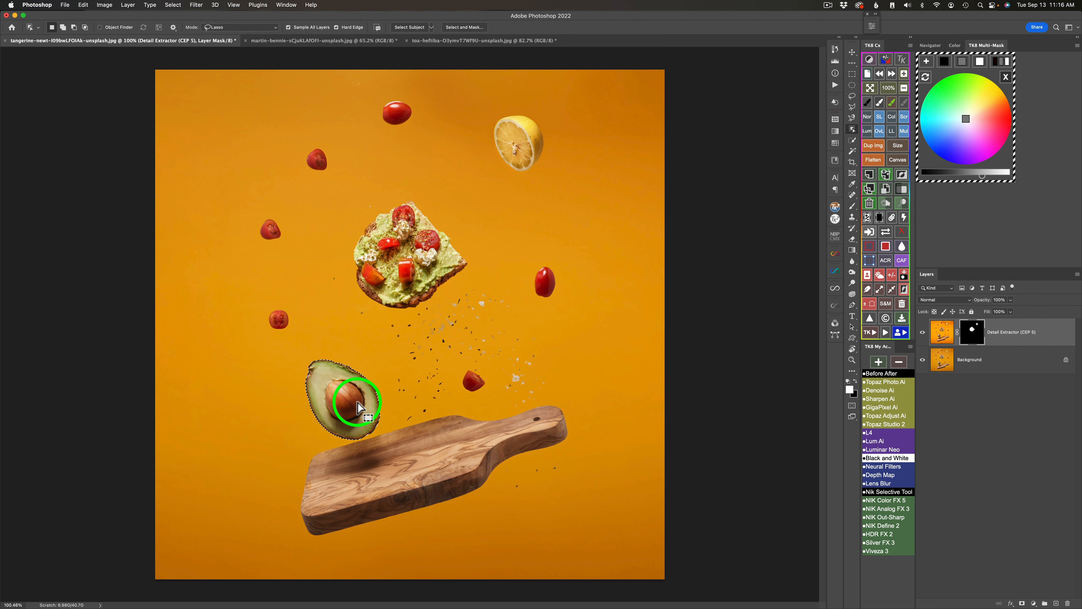
{"action": "left_click", "coordinate": [869, 303]}
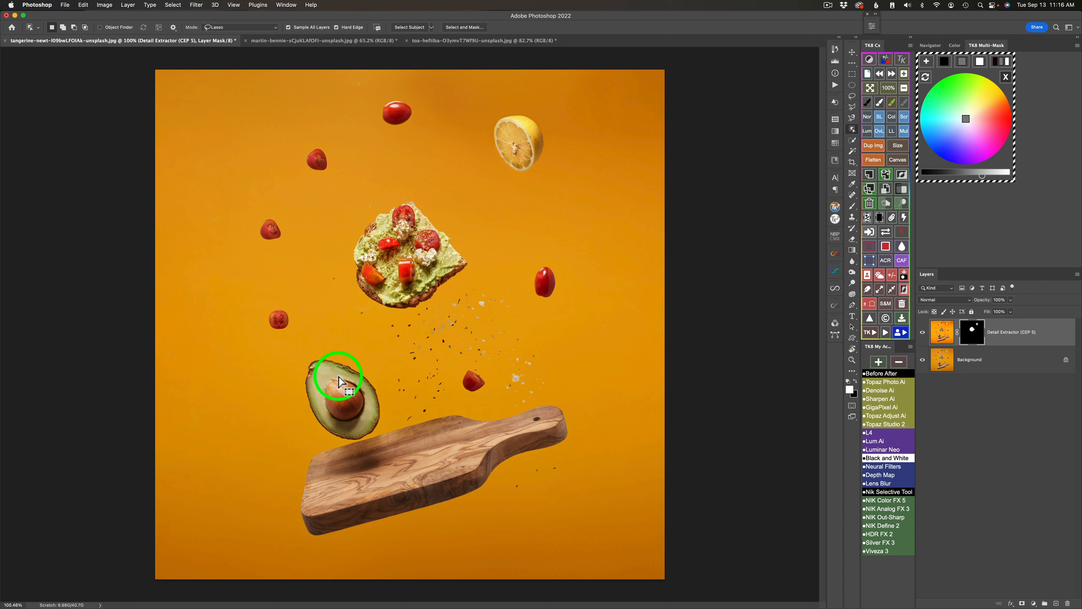
{"action": "key", "text": "b"}
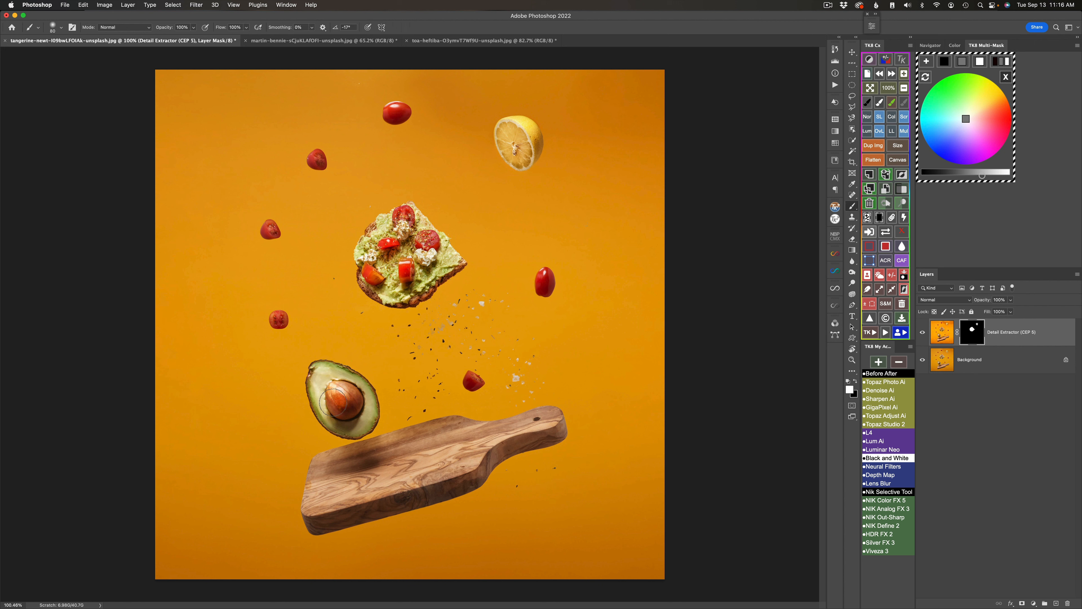
{"action": "key", "text": "super+z"}
{"action": "key", "text": "super+z"}
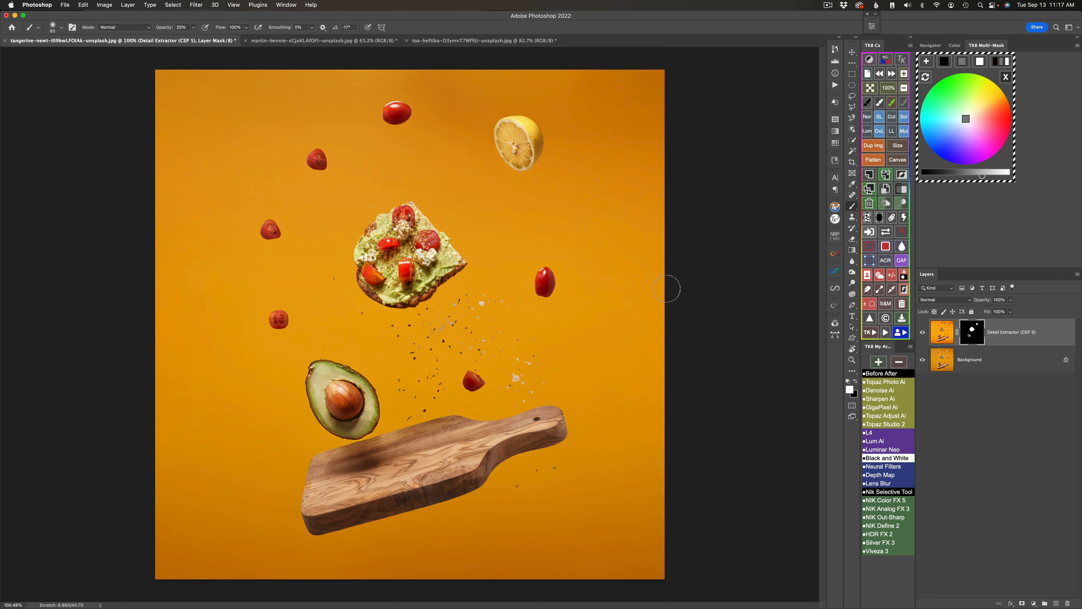
{"action": "key", "text": "super+d"}
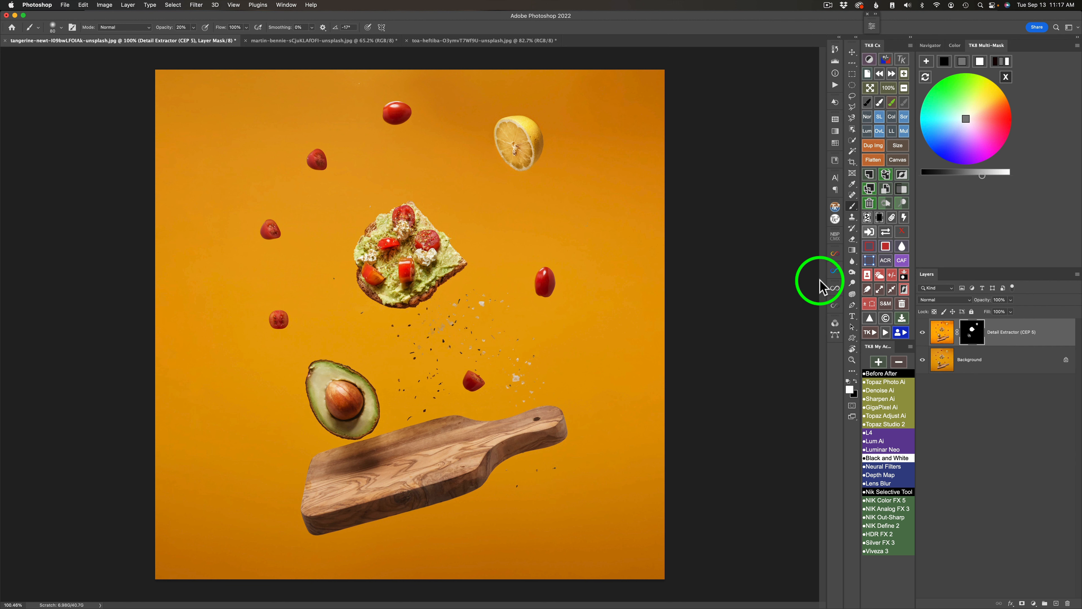
Paint four of the small loose tomato pieces white on the mask, using a slightly resized brush at 50% opacity
{"action": "left_click_drag", "start_coordinate": [333, 309], "coordinate": [324, 308], "text": "ctrl+alt"}
{"action": "key", "text": "0"}
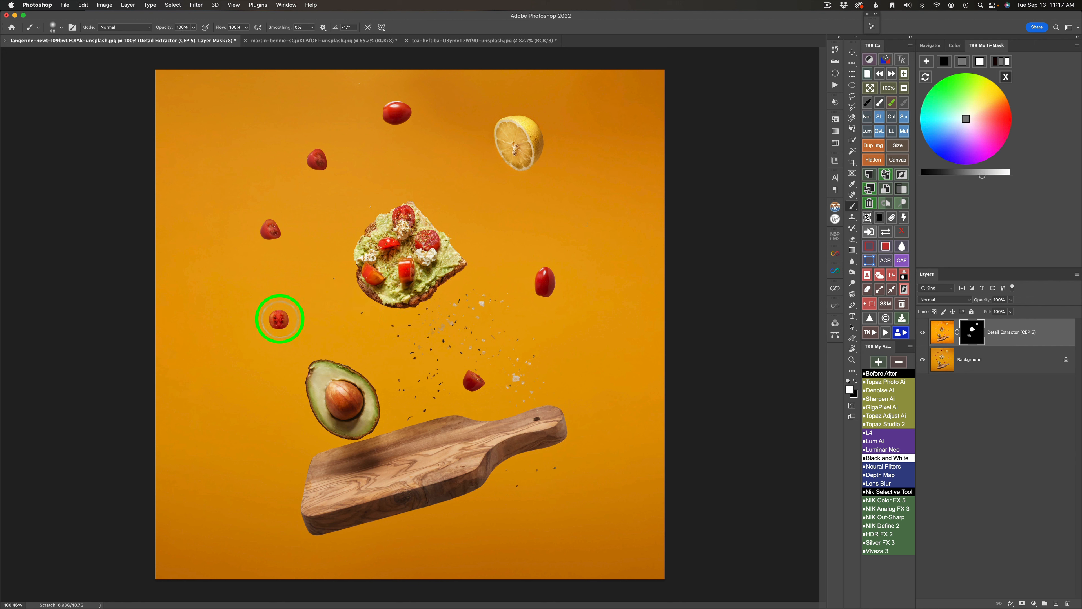
{"action": "left_click", "coordinate": [278, 324]}
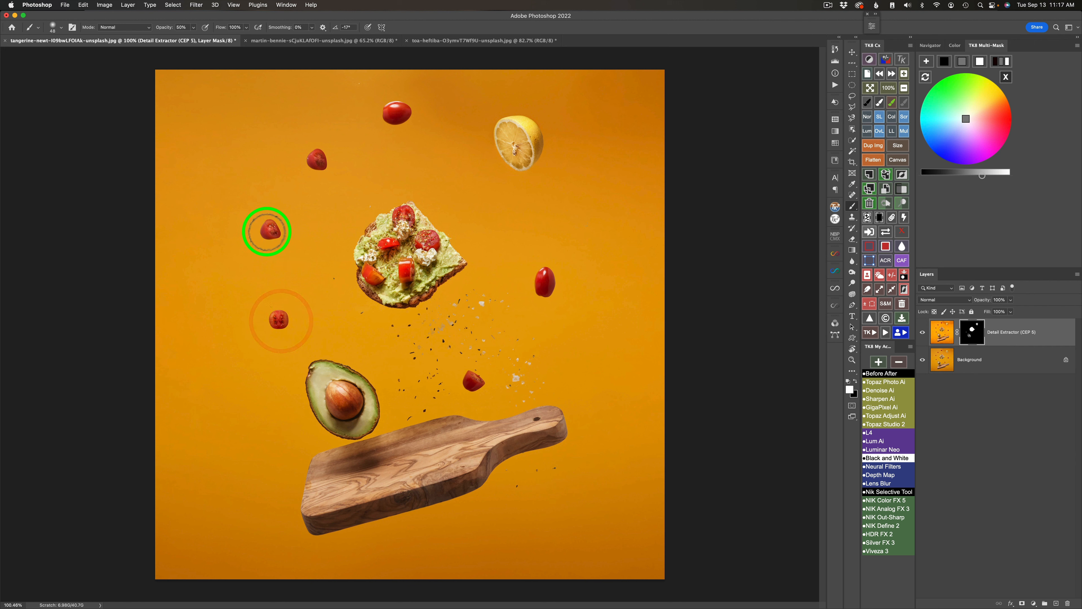
{"action": "left_click", "coordinate": [269, 232]}
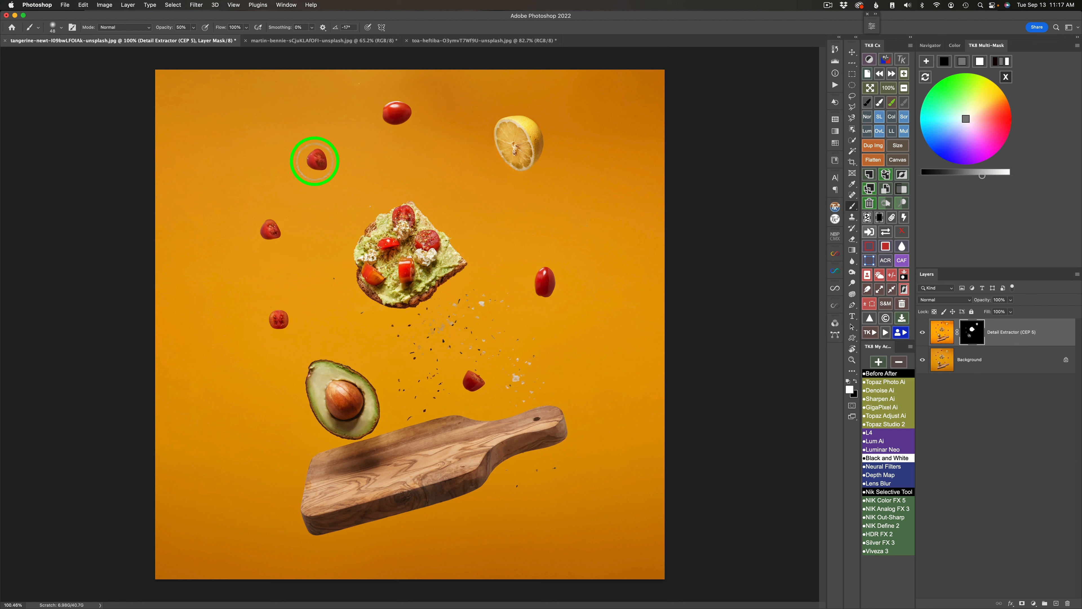
{"action": "left_click", "coordinate": [322, 164]}
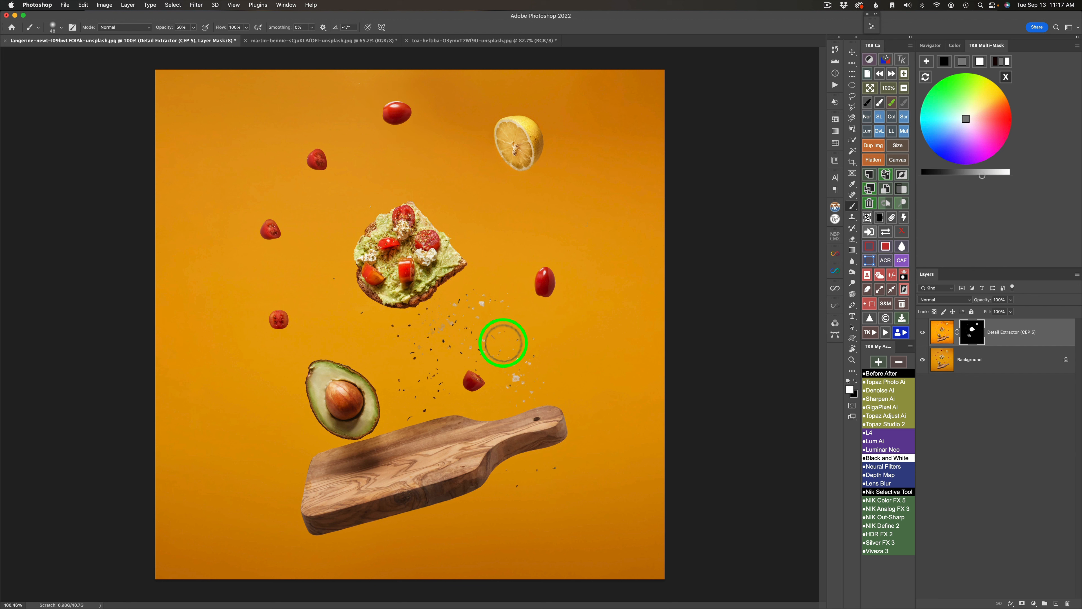
{"action": "left_click", "coordinate": [476, 379]}
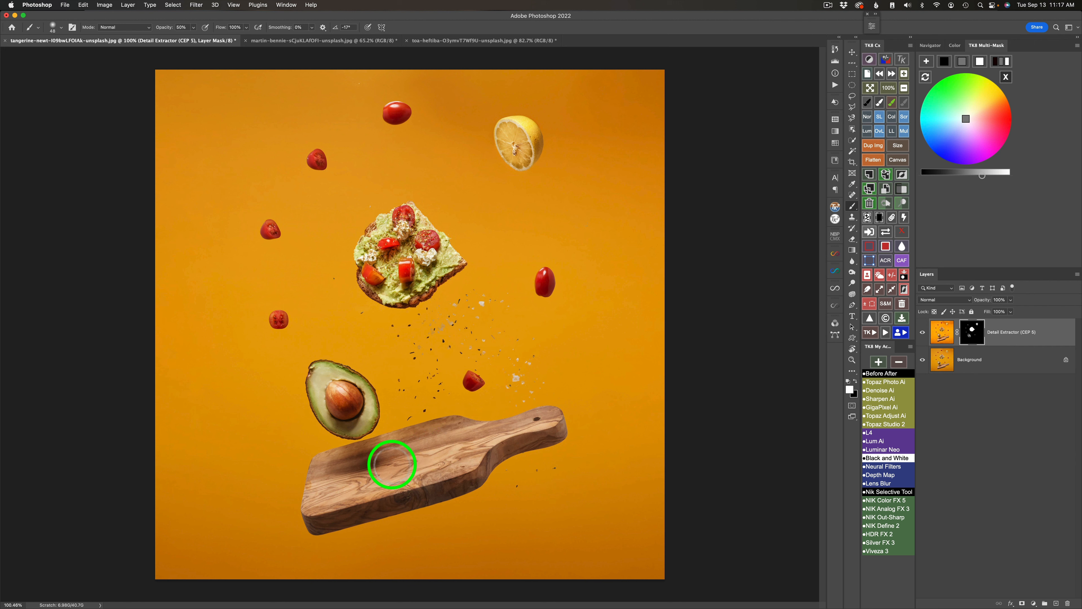
Select the wooden cutting board with the Object Selection tool in Lasso mode and hide the selection outline
{"action": "left_click", "coordinate": [469, 453]}
{"action": "mouse_move", "coordinate": [469, 452]}
{"action": "left_mouse_down"}
{"action": "mouse_move", "coordinate": [331, 480]}
{"action": "mouse_move", "coordinate": [584, 430]}
{"action": "mouse_move", "coordinate": [375, 456]}
{"action": "mouse_move", "coordinate": [531, 438]}
{"action": "left_mouse_up"}
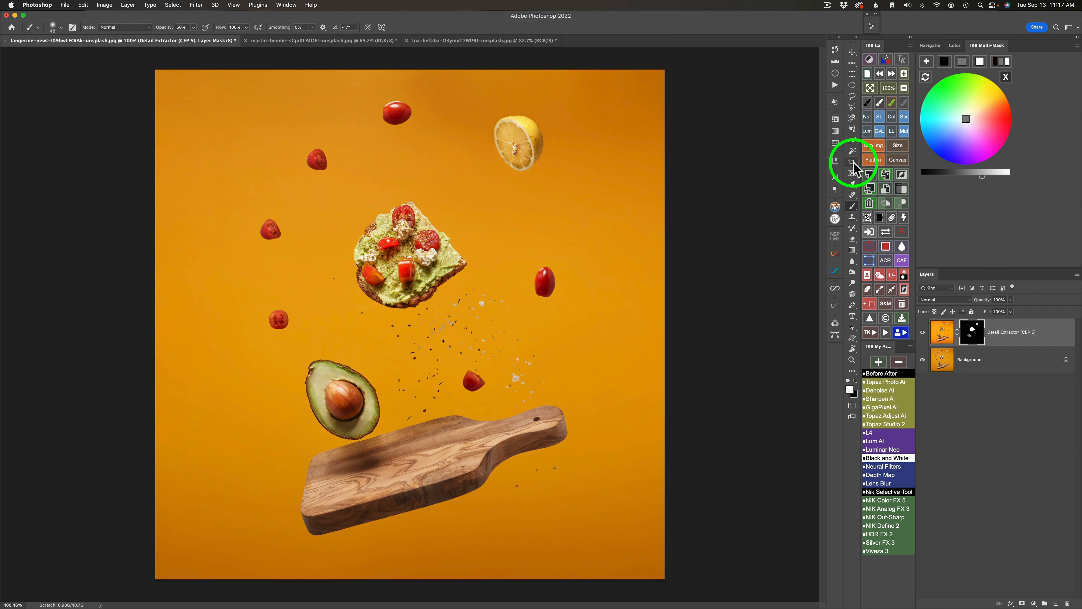
{"action": "left_click", "coordinate": [852, 129]}
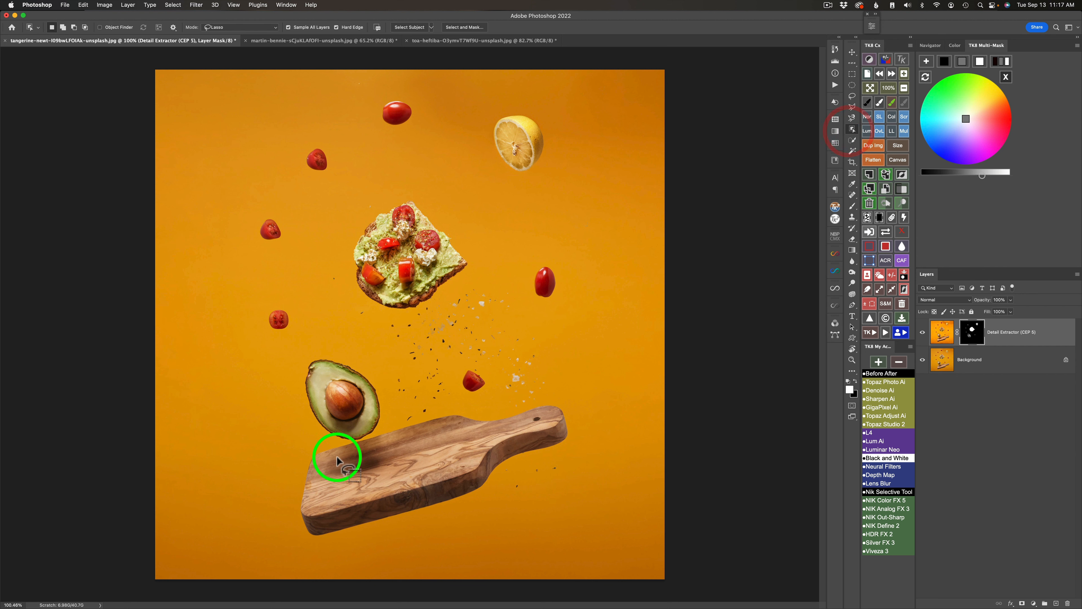
{"action": "mouse_move", "coordinate": [332, 445]}
{"action": "left_mouse_down"}
{"action": "mouse_move", "coordinate": [308, 455]}
{"action": "mouse_move", "coordinate": [282, 503]}
{"action": "mouse_move", "coordinate": [330, 536]}
{"action": "mouse_move", "coordinate": [516, 481]}
{"action": "mouse_move", "coordinate": [583, 450]}
{"action": "mouse_move", "coordinate": [592, 418]}
{"action": "mouse_move", "coordinate": [565, 407]}
{"action": "mouse_move", "coordinate": [333, 445]}
{"action": "left_mouse_up"}
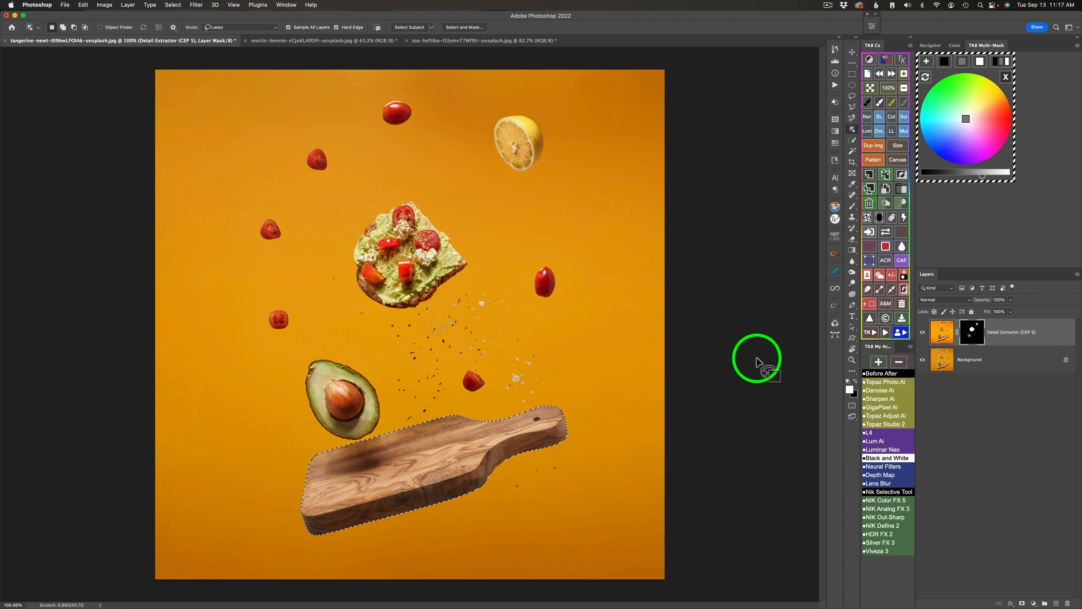
{"action": "left_click", "coordinate": [868, 303]}
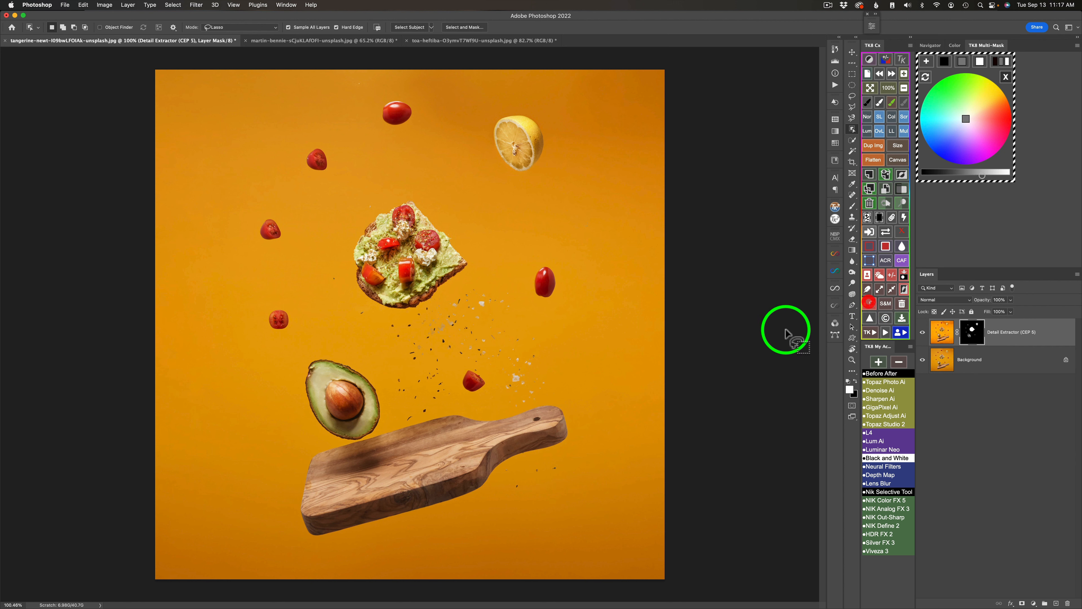
Set the Detail Extractor layer's opacity to 50% and paint the selected cutting board and its handle white with a larger brush at 50% opacity
{"action": "key", "text": "5"}
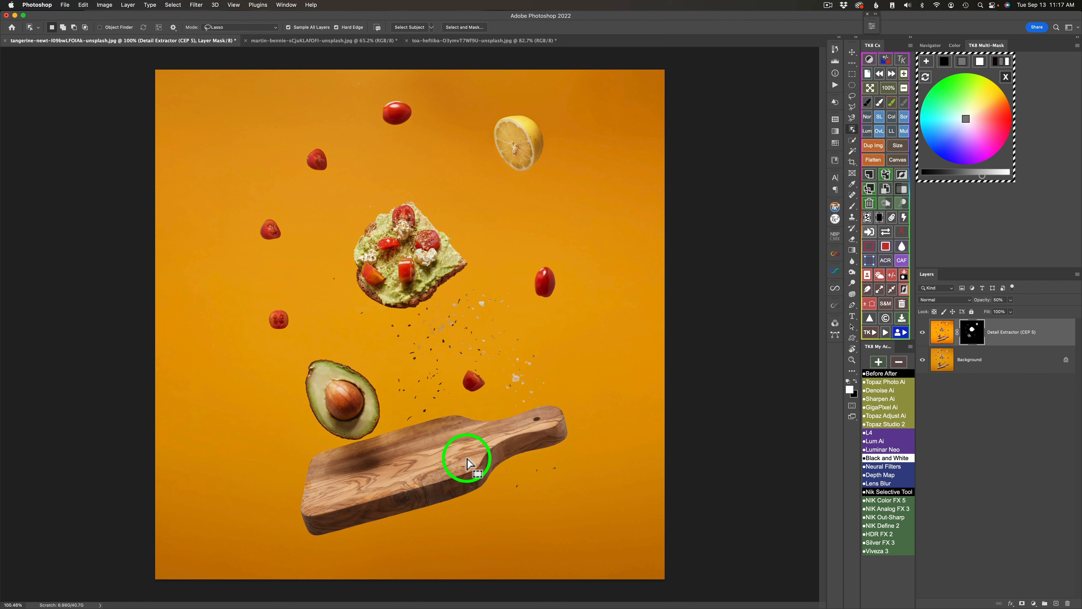
{"action": "key", "text": "b"}
{"action": "left_click_drag", "start_coordinate": [406, 476], "coordinate": [446, 473]}
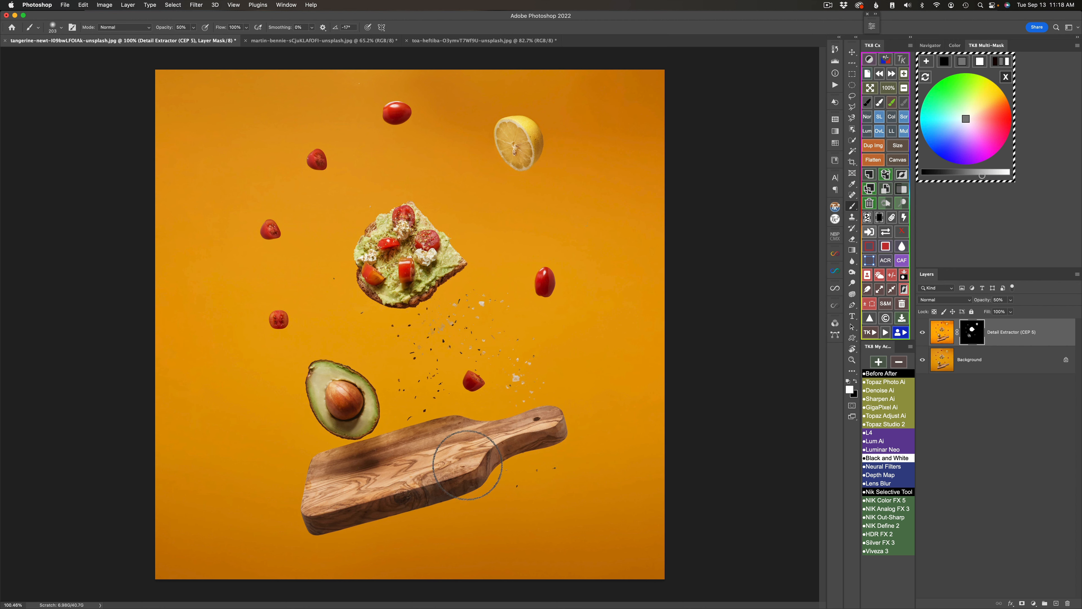
{"action": "mouse_move", "coordinate": [533, 431]}
{"action": "left_mouse_down"}
{"action": "mouse_move", "coordinate": [380, 506]}
{"action": "mouse_move", "coordinate": [570, 423]}
{"action": "mouse_move", "coordinate": [557, 424]}
{"action": "left_mouse_up"}
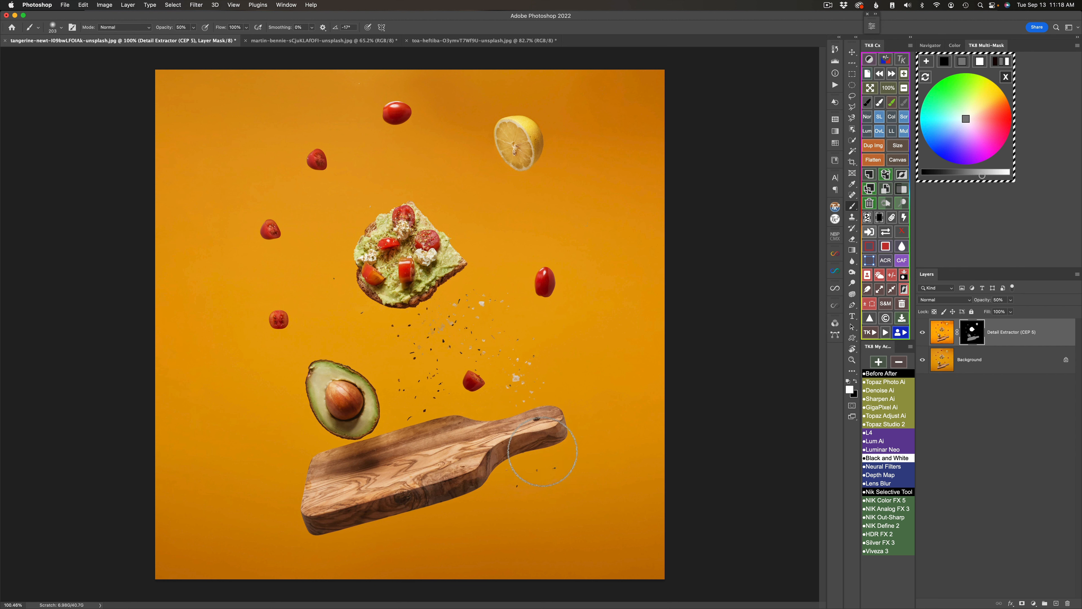
{"action": "left_click_drag", "start_coordinate": [569, 408], "coordinate": [553, 397]}
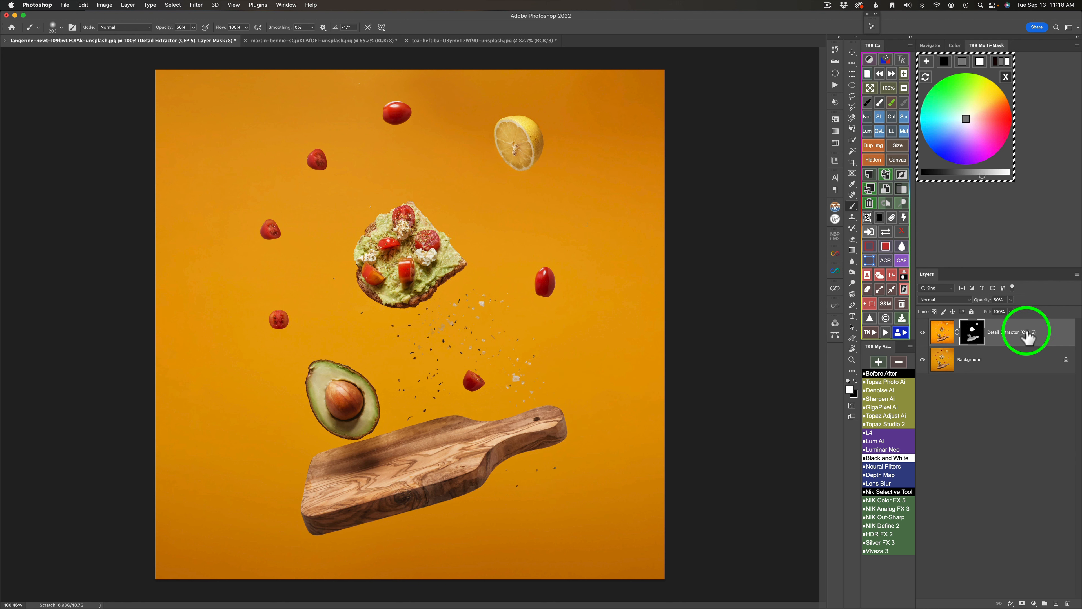
View the layer mask by itself, and compare the food photo with the Detail Extractor layer hidden and shown
{"action": "left_click", "coordinate": [979, 339], "text": "alt"}
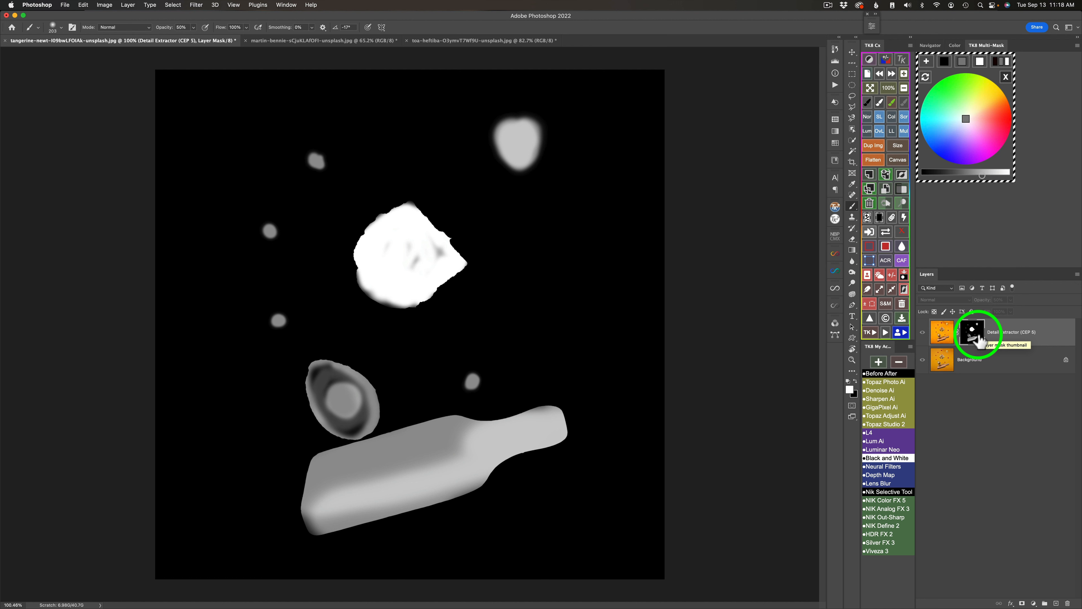
{"action": "left_click", "coordinate": [978, 339], "text": "alt"}
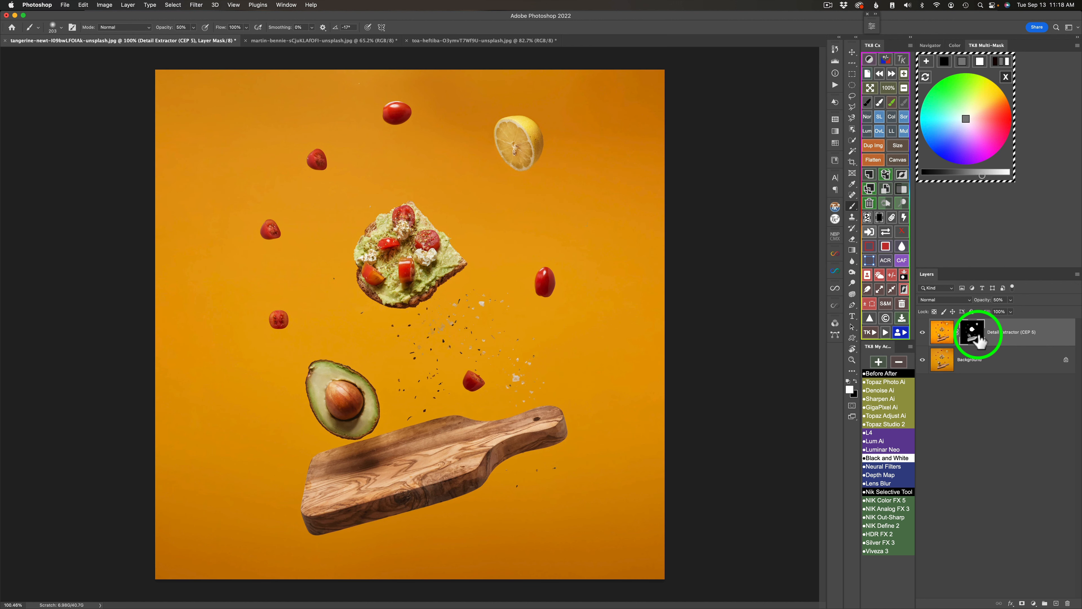
{"action": "left_click", "coordinate": [888, 234]}
{"action": "left_click", "coordinate": [889, 234]}
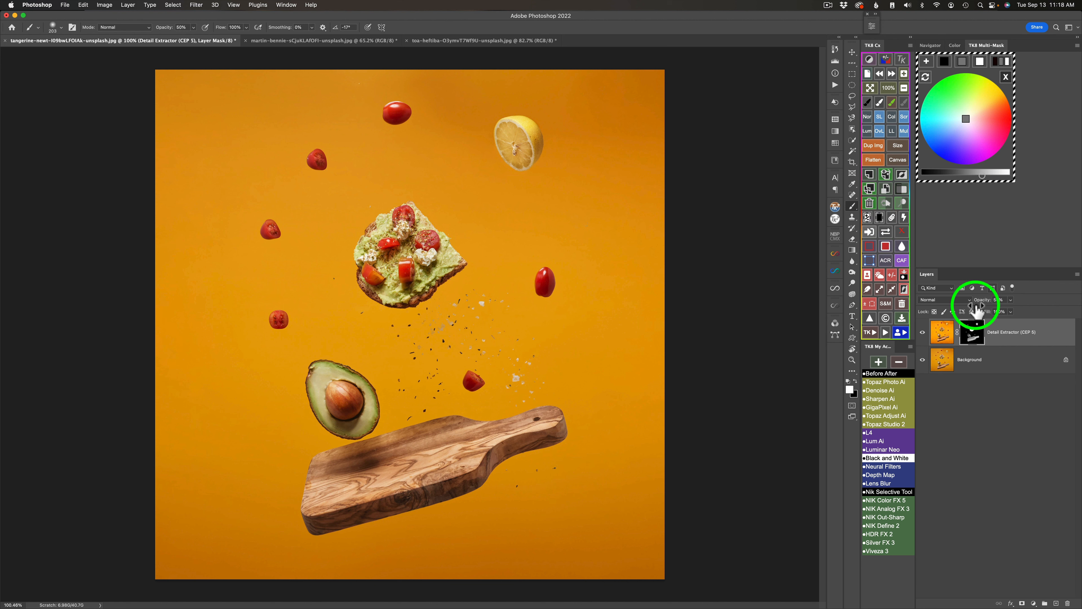
{"action": "left_click", "coordinate": [922, 333]}
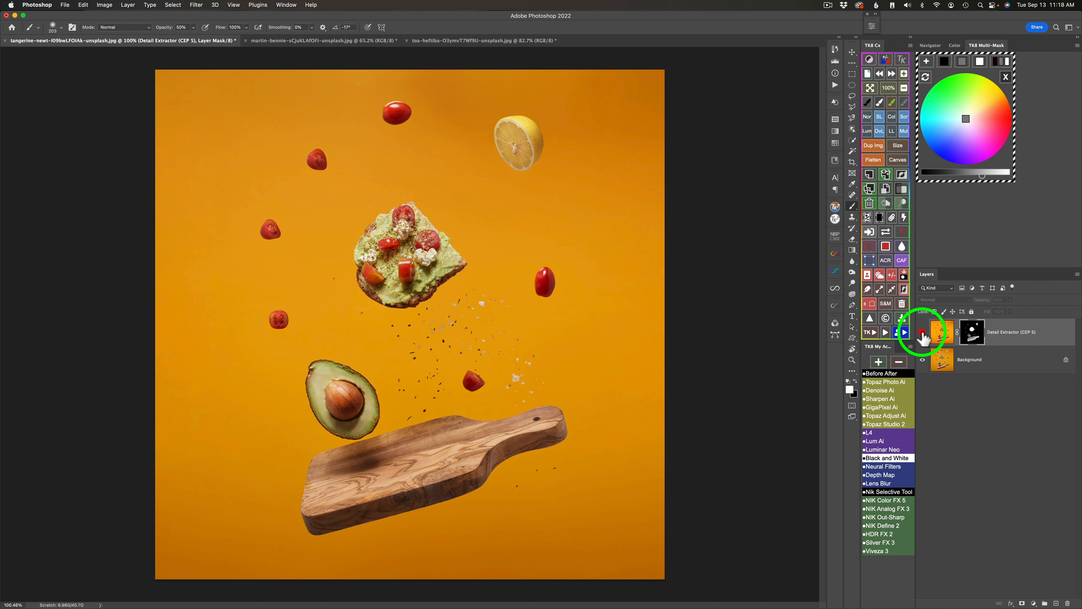
{"action": "left_click", "coordinate": [922, 333]}
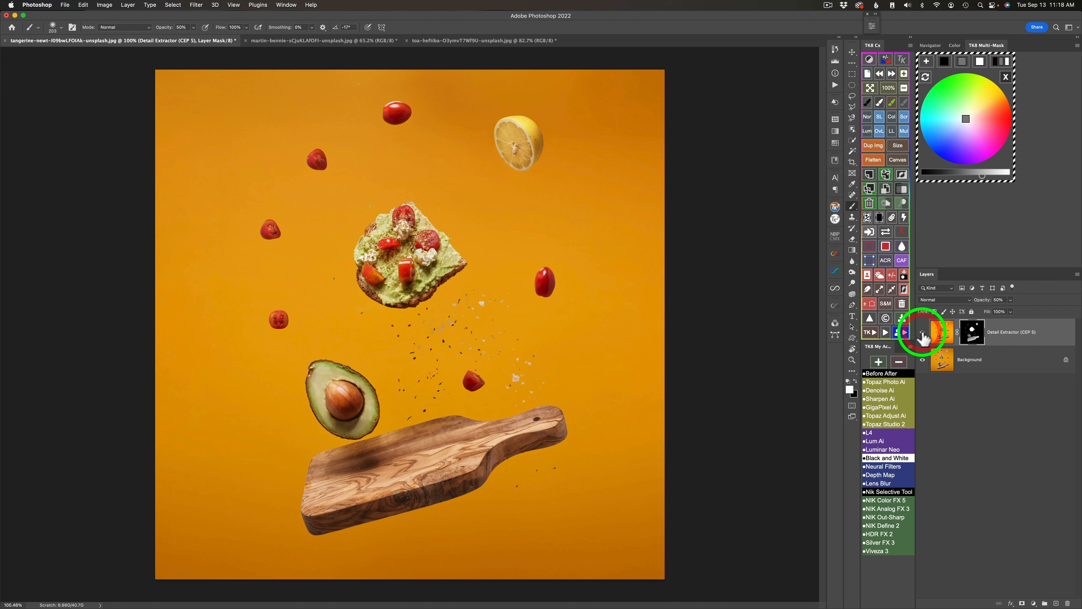
{"action": "left_click", "coordinate": [923, 333]}
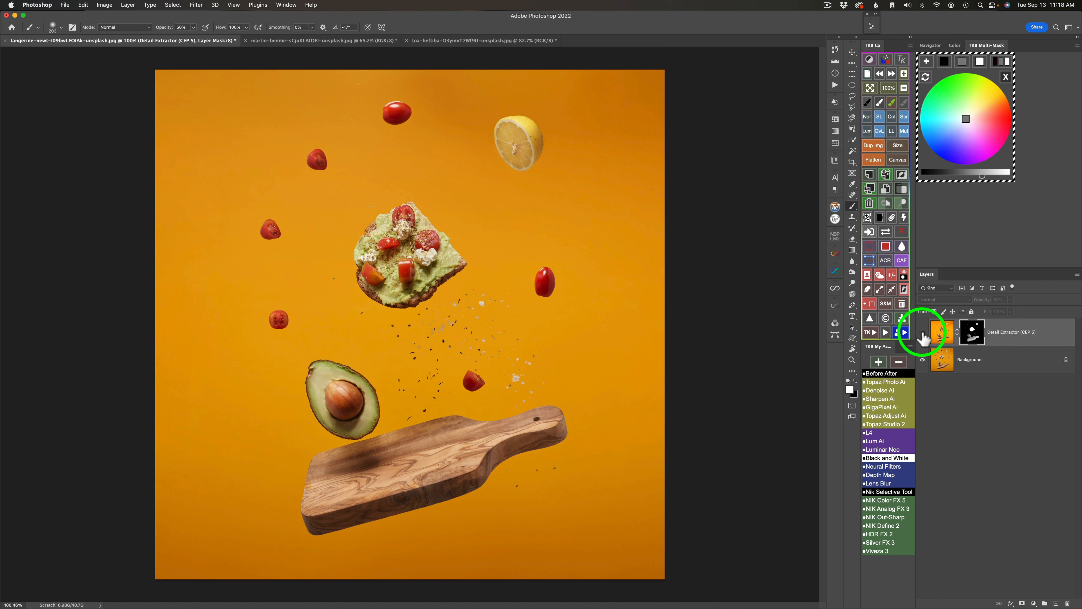
{"action": "left_click", "coordinate": [922, 332]}
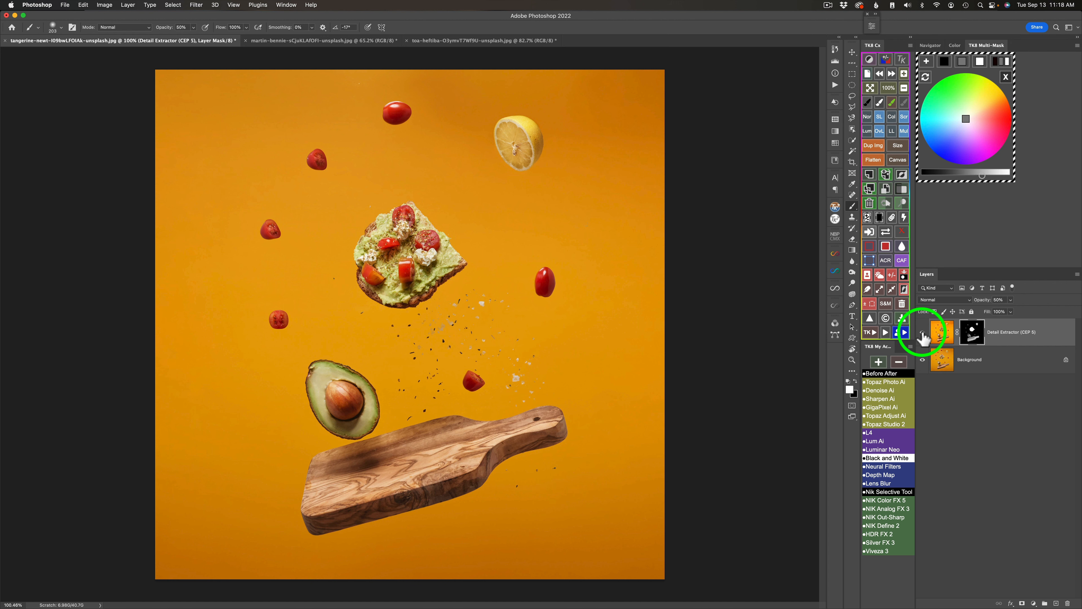
Switch to the lakeside house landscape image and open the Detail Extractor filter in Color Efex Pro 5
{"action": "left_click", "coordinate": [348, 41]}
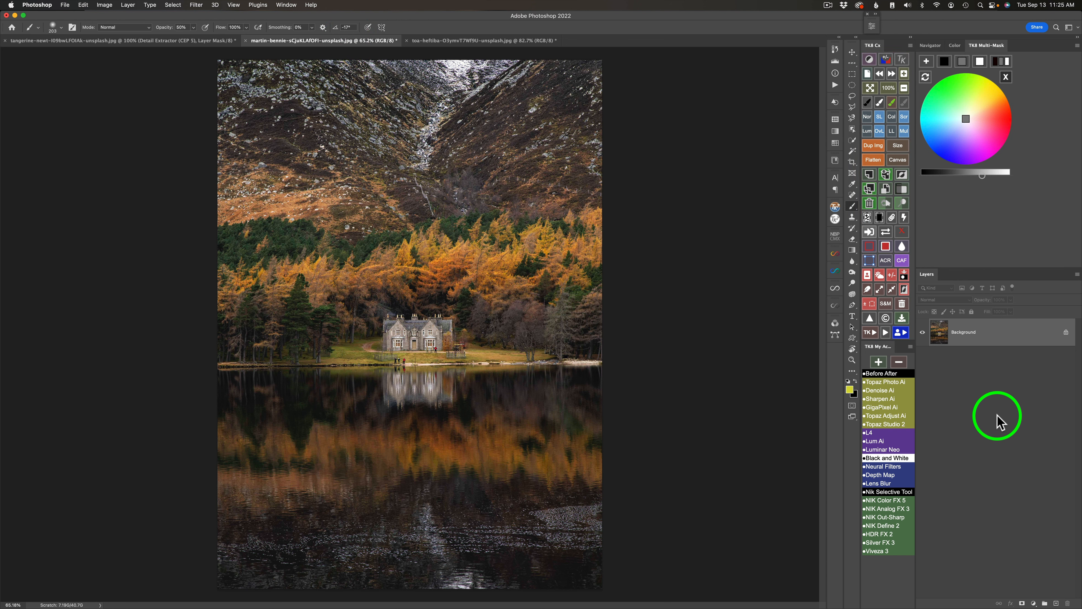
{"action": "left_click", "coordinate": [897, 494]}
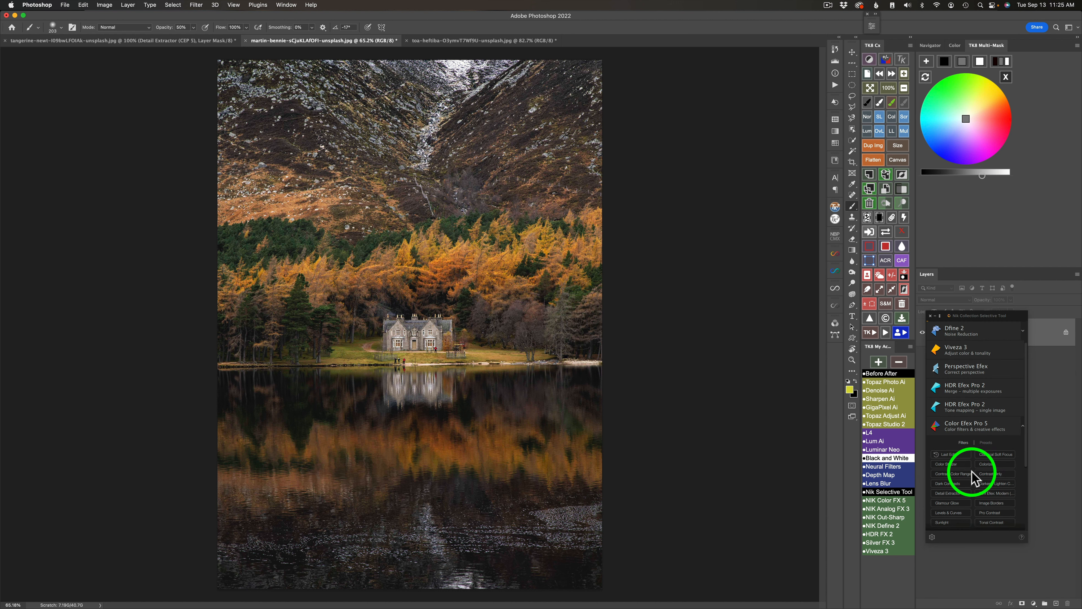
{"action": "left_click", "coordinate": [948, 493]}
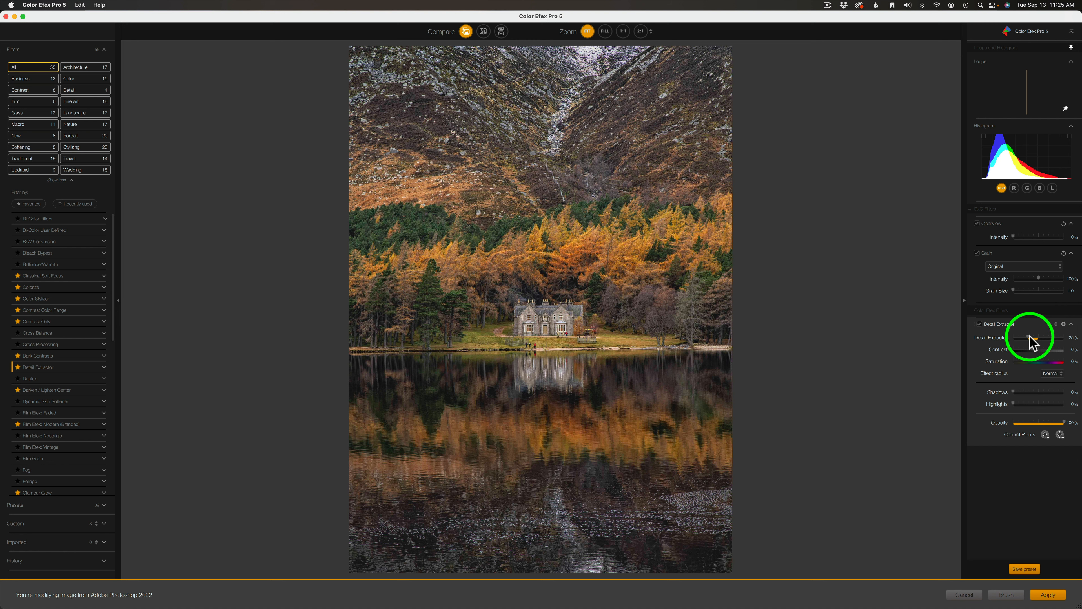
Raise Detail Extractor to about 59%, increase the filter's Contrast and Saturation, and apply it to the landscape
{"action": "mouse_move", "coordinate": [1028, 338]}
{"action": "left_mouse_down"}
{"action": "mouse_move", "coordinate": [1064, 344]}
{"action": "mouse_move", "coordinate": [1039, 354]}
{"action": "mouse_move", "coordinate": [1052, 356]}
{"action": "mouse_move", "coordinate": [1035, 354]}
{"action": "mouse_move", "coordinate": [1058, 339]}
{"action": "mouse_move", "coordinate": [1049, 340]}
{"action": "left_mouse_up"}
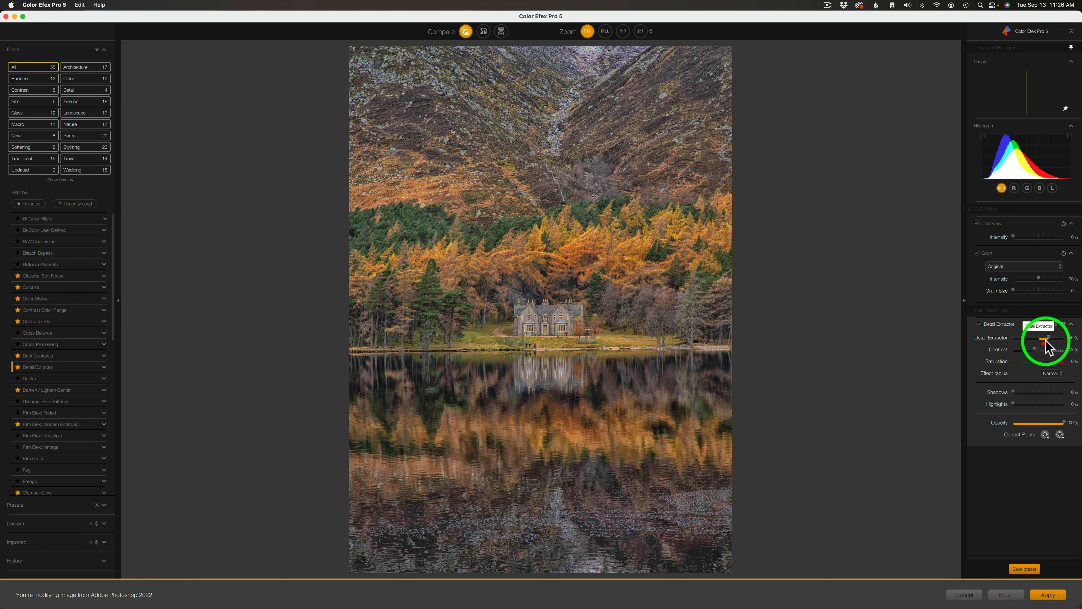
{"action": "left_click_drag", "start_coordinate": [1036, 349], "coordinate": [1042, 349]}
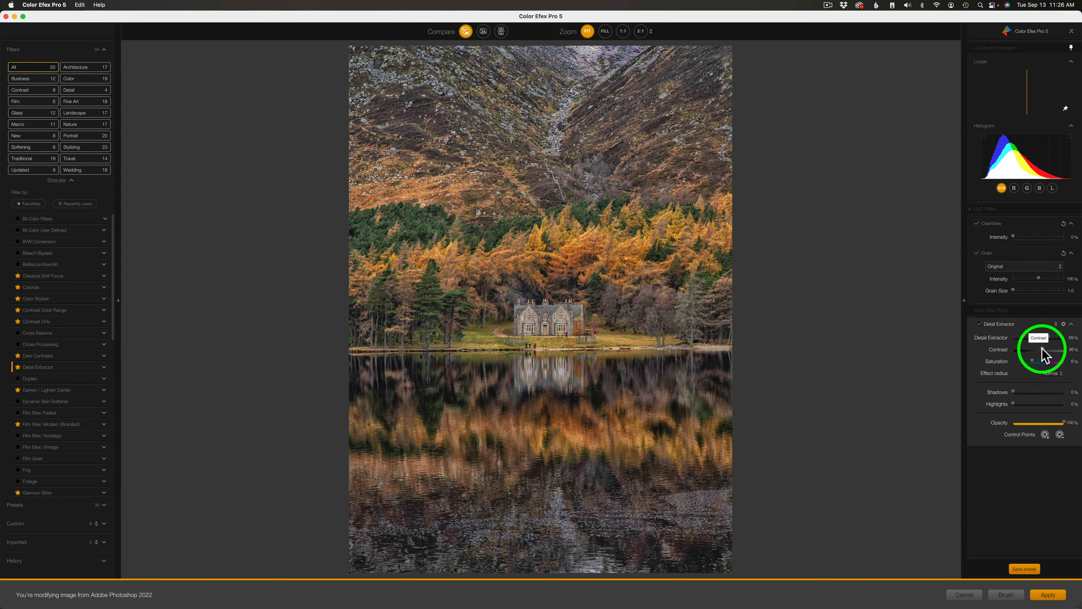
{"action": "left_click_drag", "start_coordinate": [1042, 349], "coordinate": [1039, 361]}
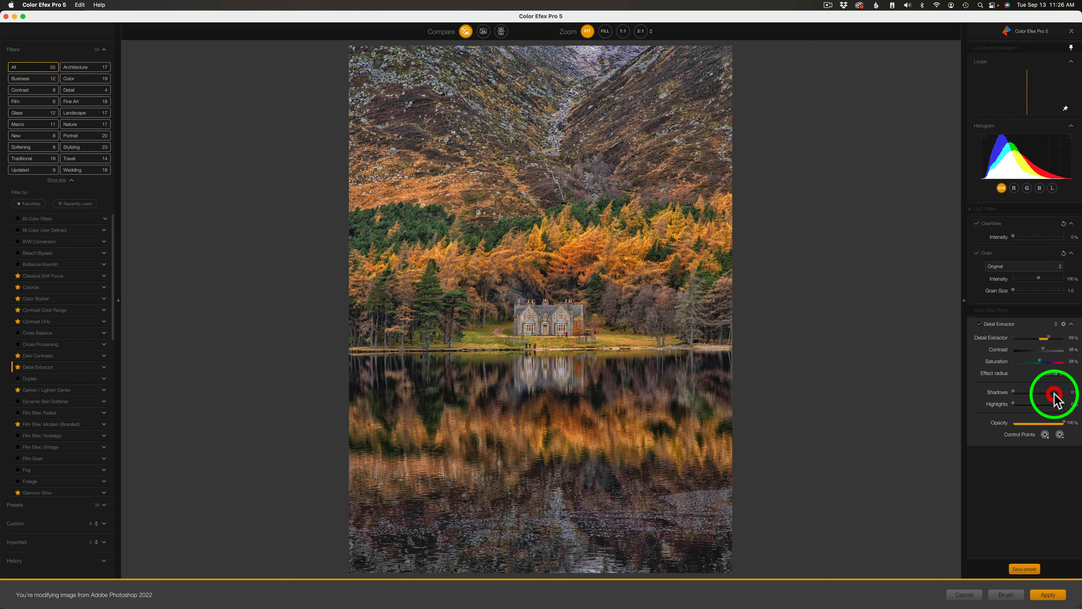
{"action": "left_click", "coordinate": [1048, 595]}
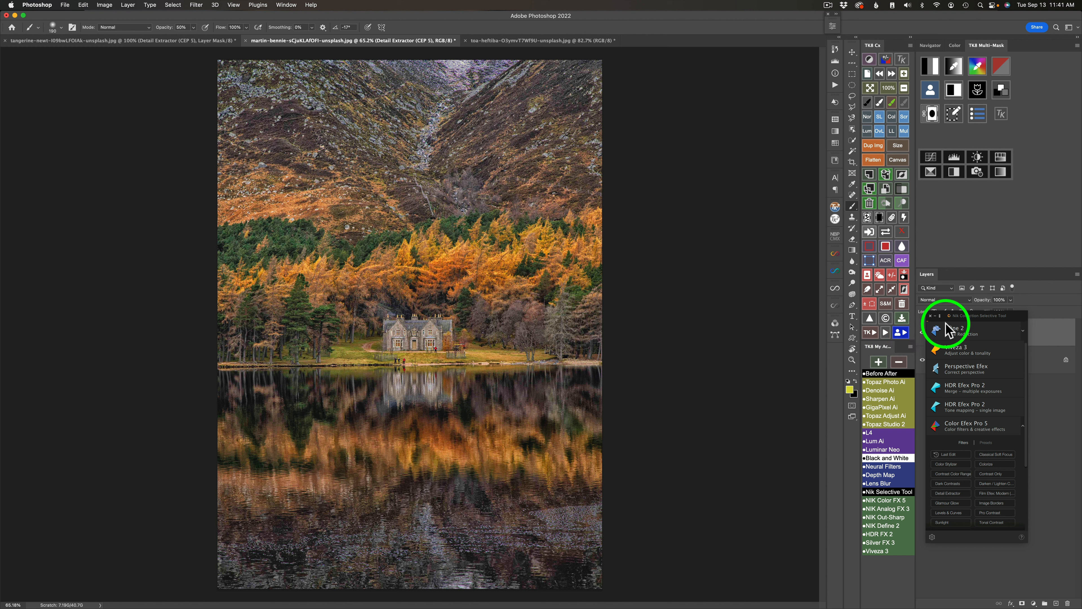
Close the Nik Collection Selective Tool and compare the landscape with the Detail Extractor layer hidden and shown
{"action": "left_click", "coordinate": [931, 316]}
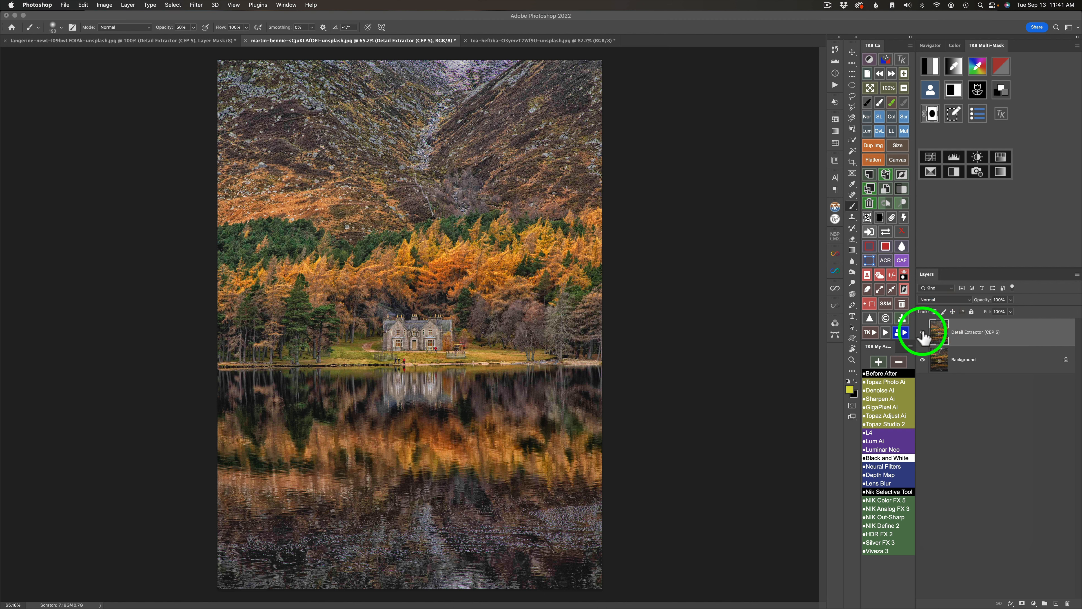
{"action": "left_click", "coordinate": [922, 332]}
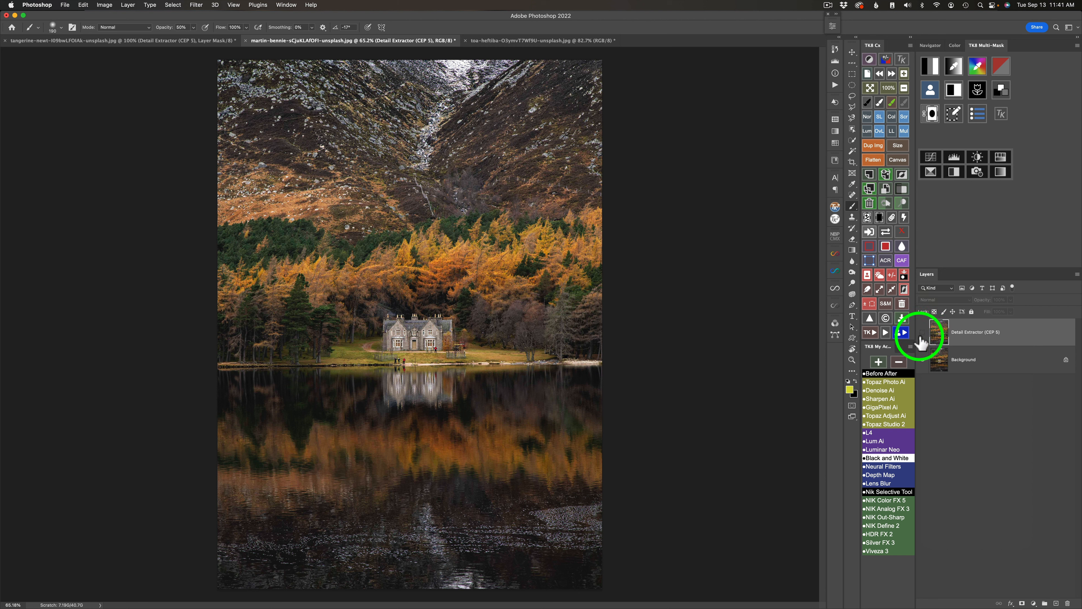
{"action": "left_click", "coordinate": [921, 333]}
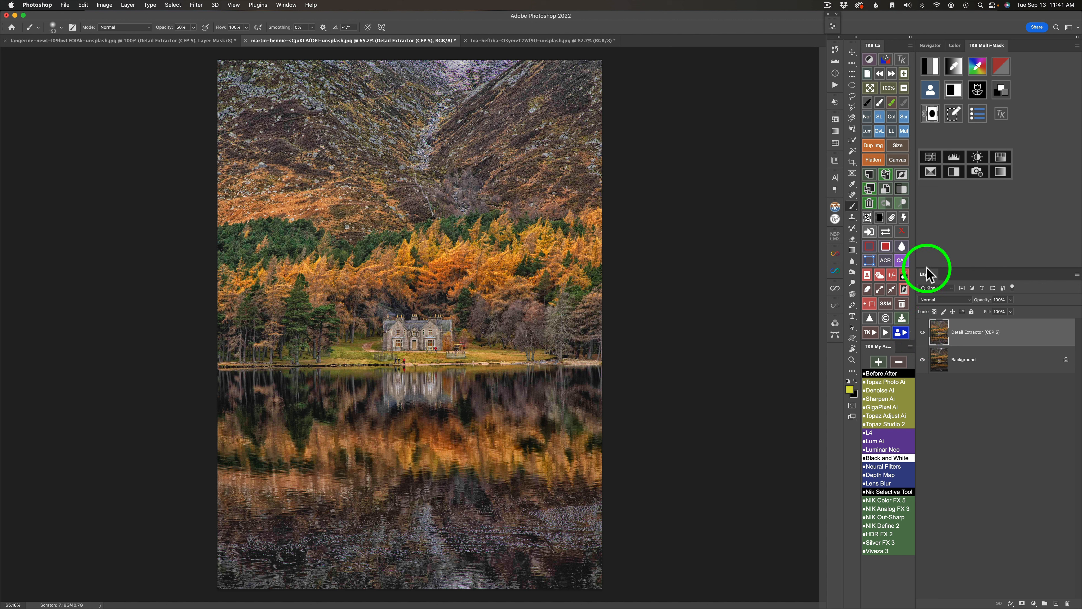
Add a black mask to the Detail Extractor layer and paint it white at 60% brush opacity over the rippled foreground water
{"action": "left_click", "coordinate": [880, 217]}
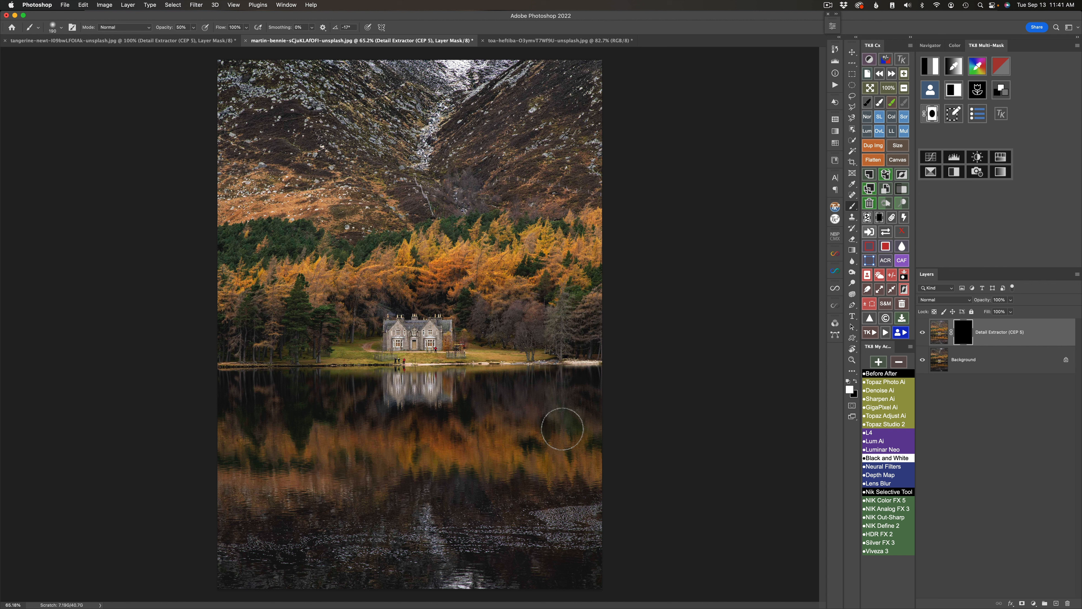
{"action": "key", "text": "6"}
{"action": "left_click_drag", "start_coordinate": [442, 549], "coordinate": [481, 551]}
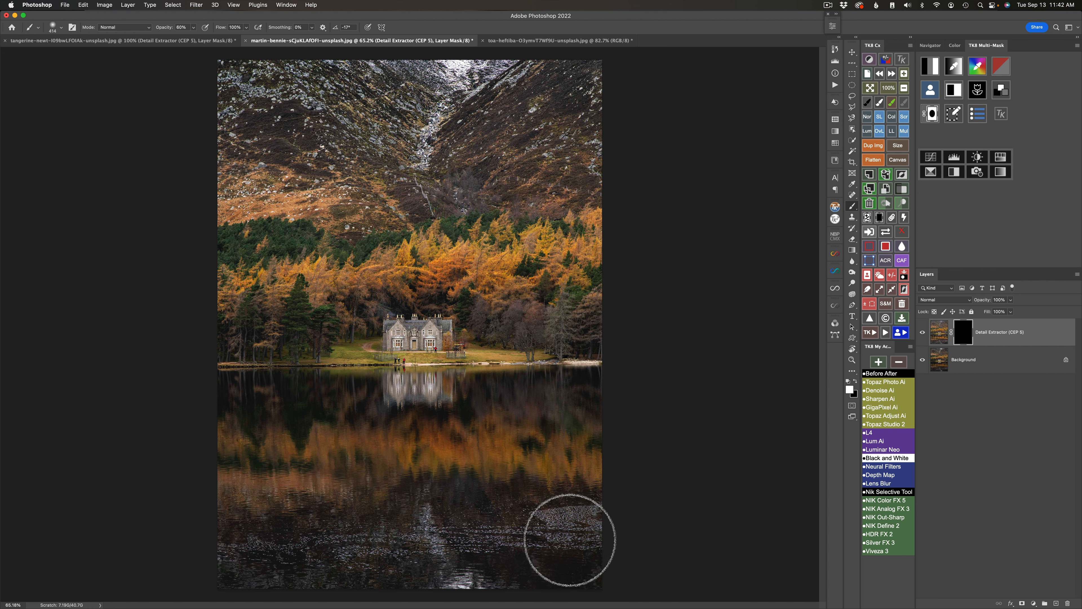
{"action": "mouse_move", "coordinate": [582, 547]}
{"action": "left_mouse_down"}
{"action": "mouse_move", "coordinate": [459, 566]}
{"action": "mouse_move", "coordinate": [597, 571]}
{"action": "mouse_move", "coordinate": [234, 557]}
{"action": "left_mouse_up"}
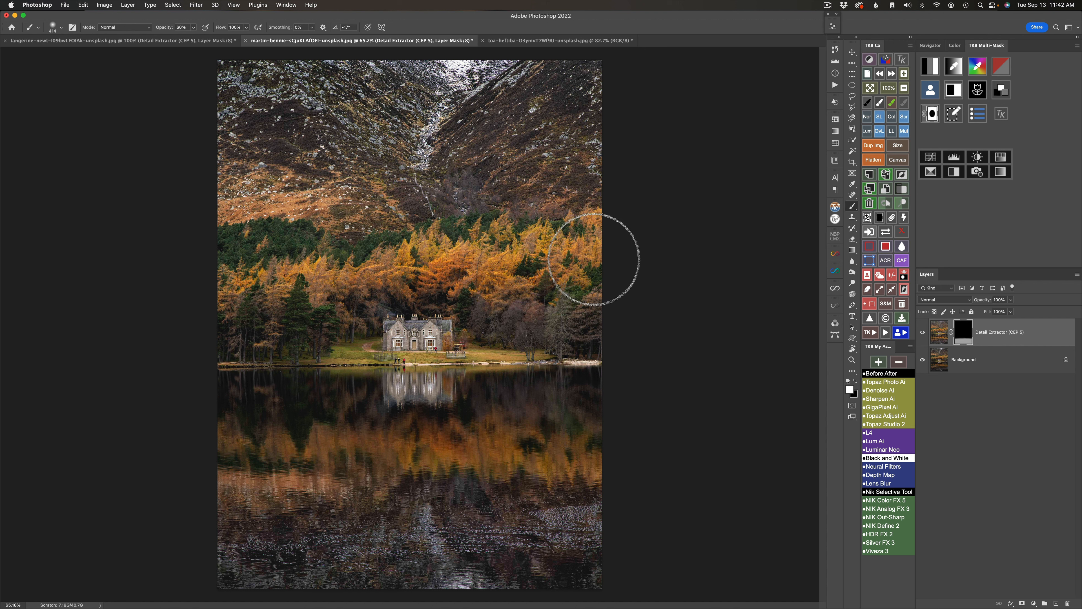
Paint the mask white at 70% brush opacity over the autumn trees, and reveal the effect around the lakeside house
{"action": "key", "text": "7"}
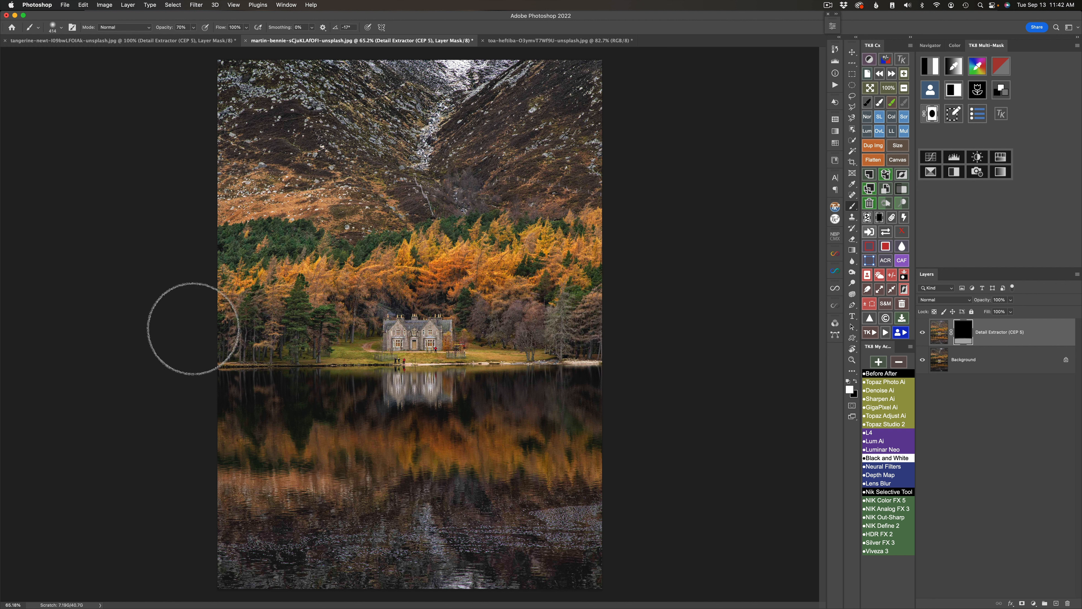
{"action": "mouse_move", "coordinate": [466, 292]}
{"action": "left_mouse_down"}
{"action": "mouse_move", "coordinate": [468, 313]}
{"action": "mouse_move", "coordinate": [465, 305]}
{"action": "mouse_move", "coordinate": [385, 335]}
{"action": "left_mouse_up"}
{"action": "key", "text": "0"}
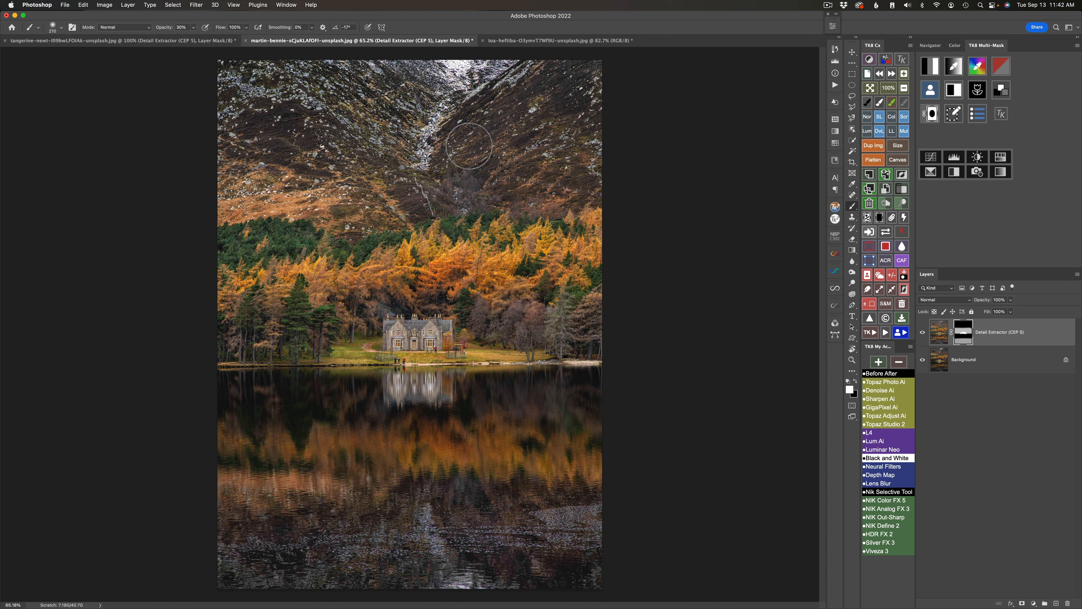
Reveal the effect on the mountainside at 30% brush opacity, and compare the image with the Detail Extractor layer hidden and shown
{"action": "left_click_drag", "start_coordinate": [393, 99], "coordinate": [421, 104], "text": "ctrl+alt"}
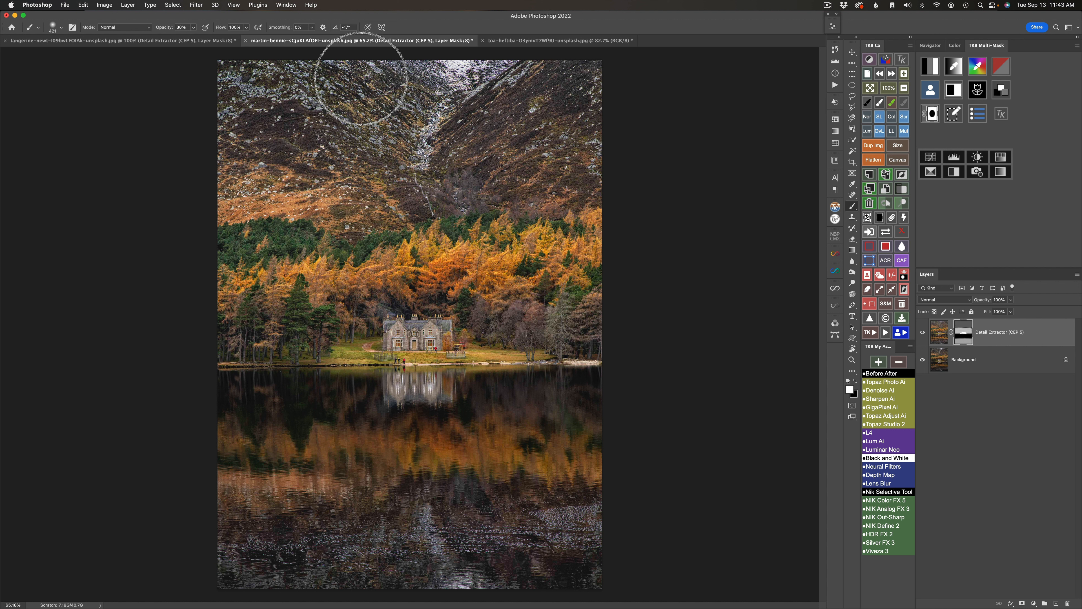
{"action": "left_click", "coordinate": [922, 333]}
{"action": "left_click", "coordinate": [923, 332]}
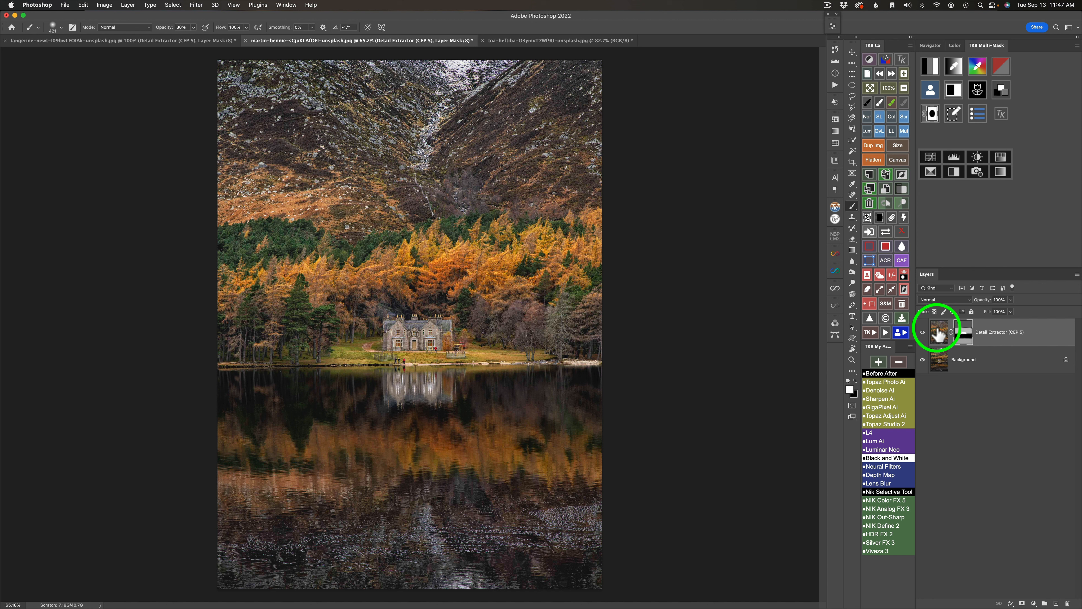
Add a Curves adjustment layer above the Detail Extractor layer and clip it to that layer
{"action": "left_click", "coordinate": [1033, 603]}
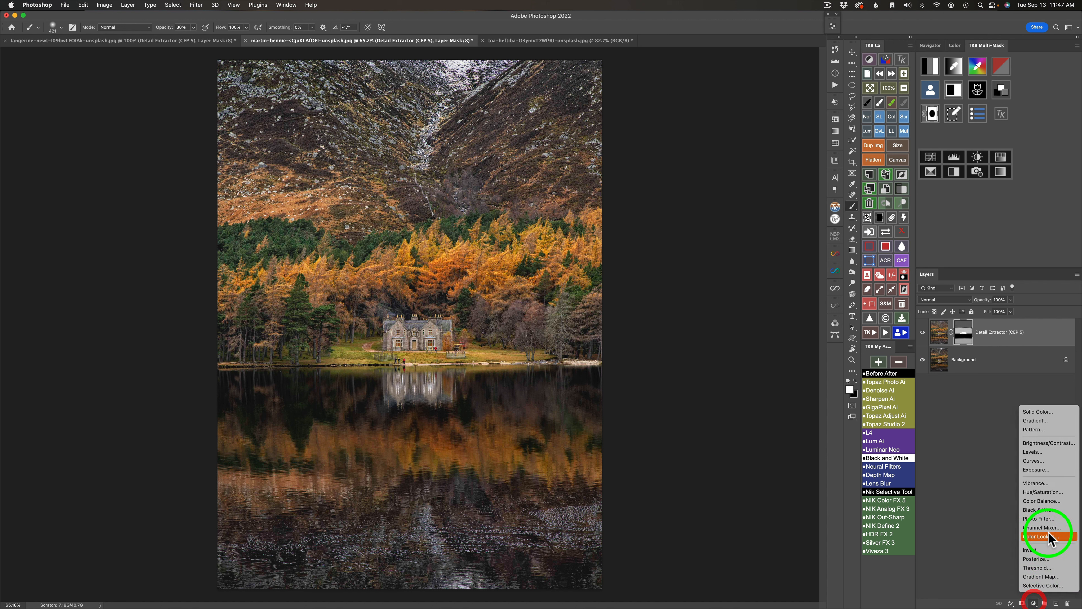
{"action": "left_click", "coordinate": [1033, 461]}
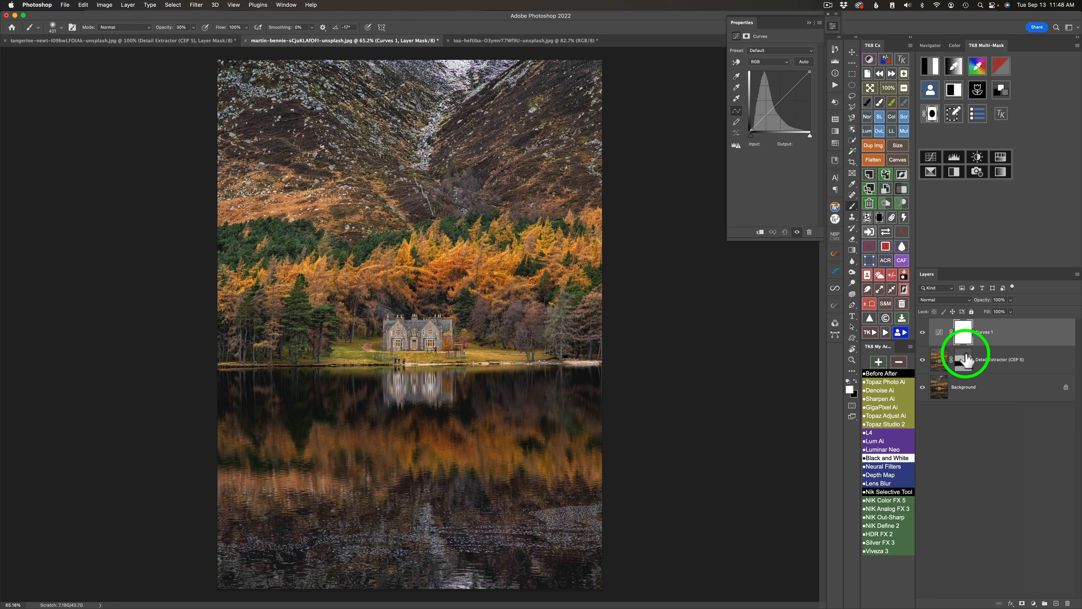
{"action": "left_click_drag", "start_coordinate": [966, 360], "coordinate": [944, 340]}
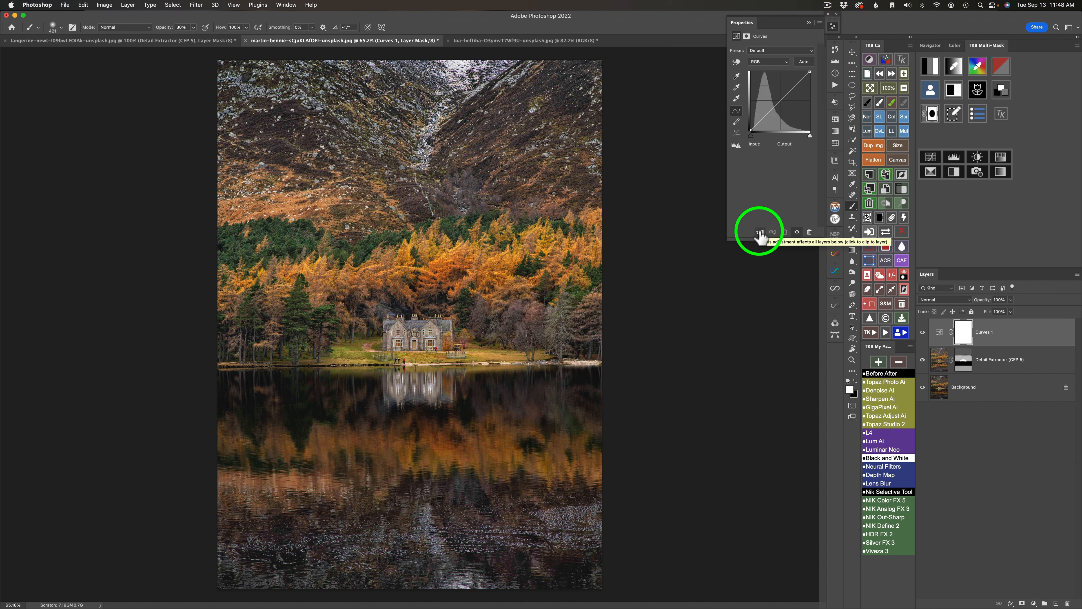
{"action": "left_click", "coordinate": [893, 216]}
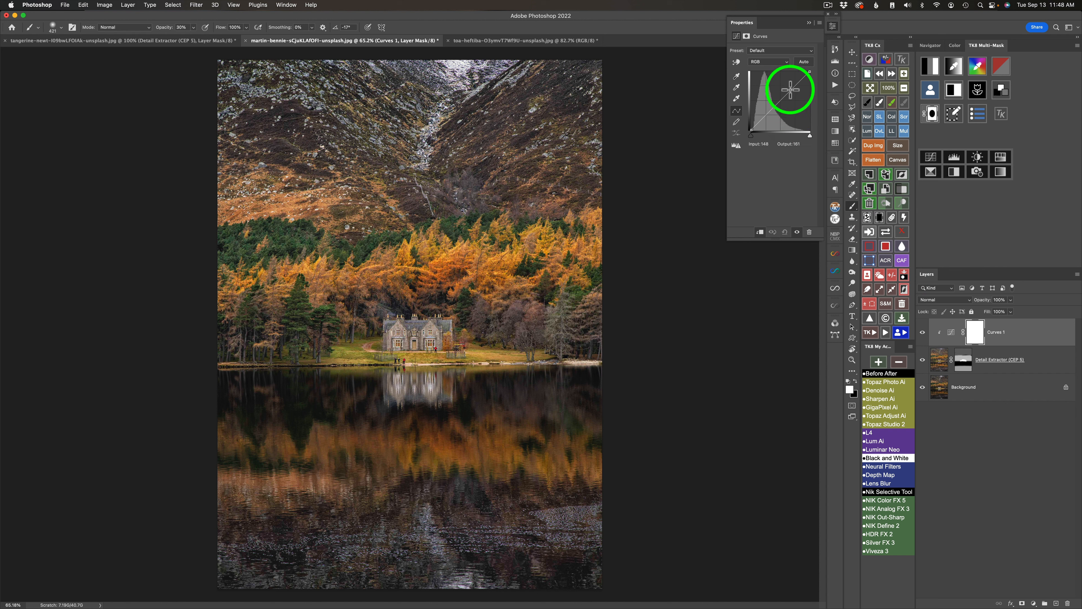
Shape the RGB curve into a slight S by lifting the highlights and lowering the shadows
{"action": "left_click_drag", "start_coordinate": [793, 88], "coordinate": [769, 114]}
{"action": "left_click", "coordinate": [769, 109]}
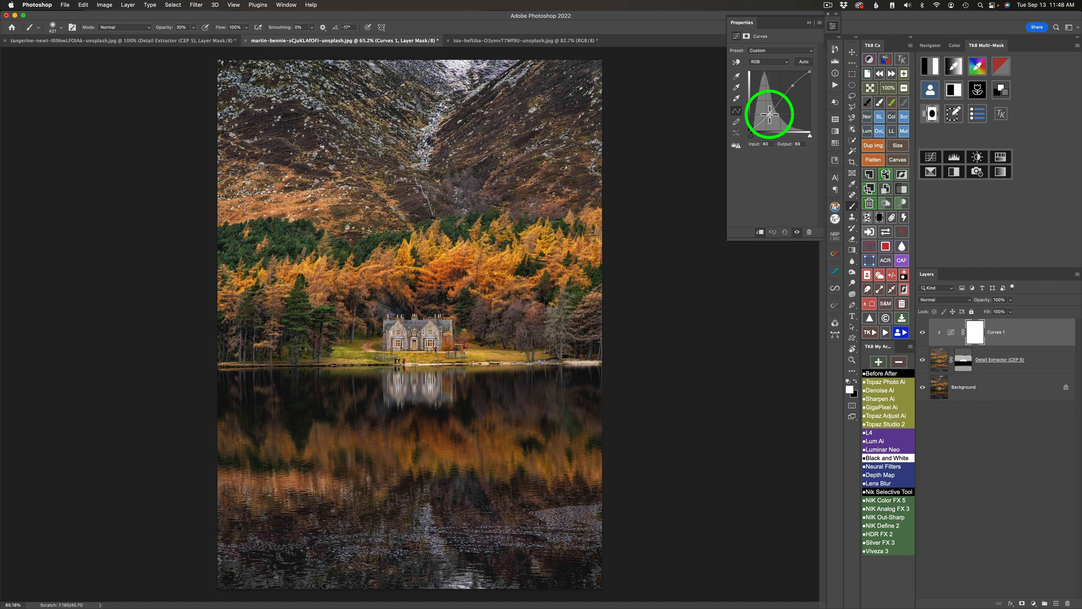
{"action": "left_click_drag", "start_coordinate": [769, 114], "coordinate": [769, 114]}
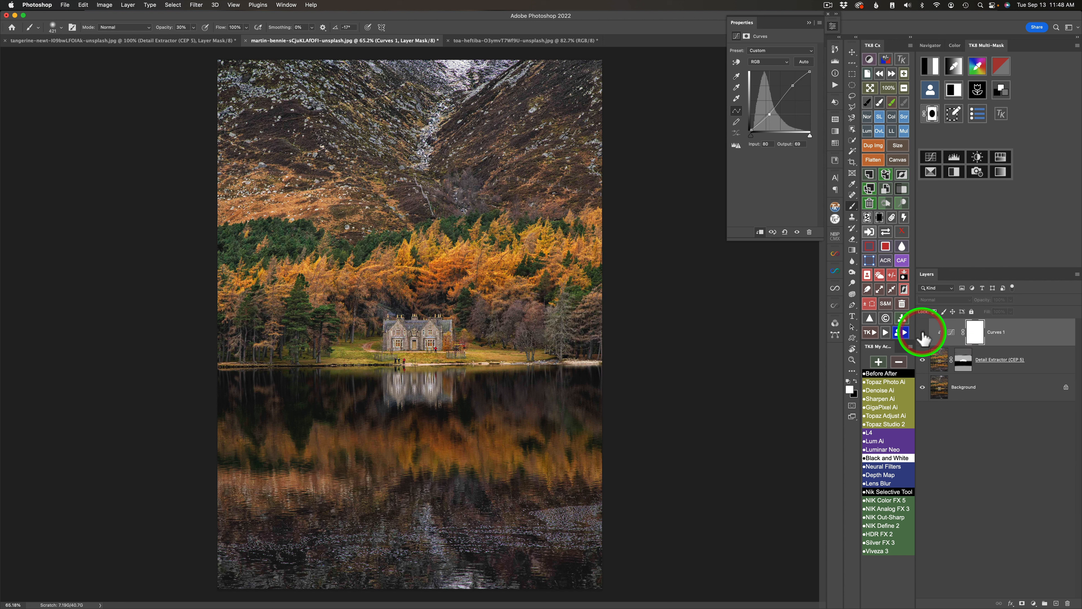
Compare the landscape with the Curves adjustment hidden and shown, and with the Detail Extractor layer hidden and shown
{"action": "left_click", "coordinate": [922, 333]}
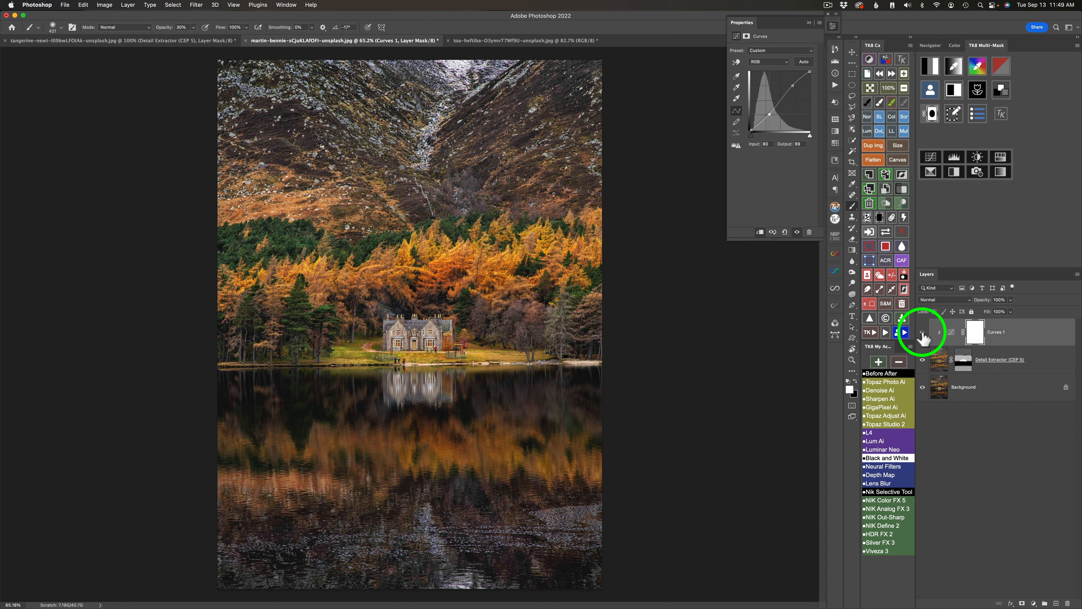
{"action": "left_click_drag", "start_coordinate": [922, 333], "coordinate": [924, 366]}
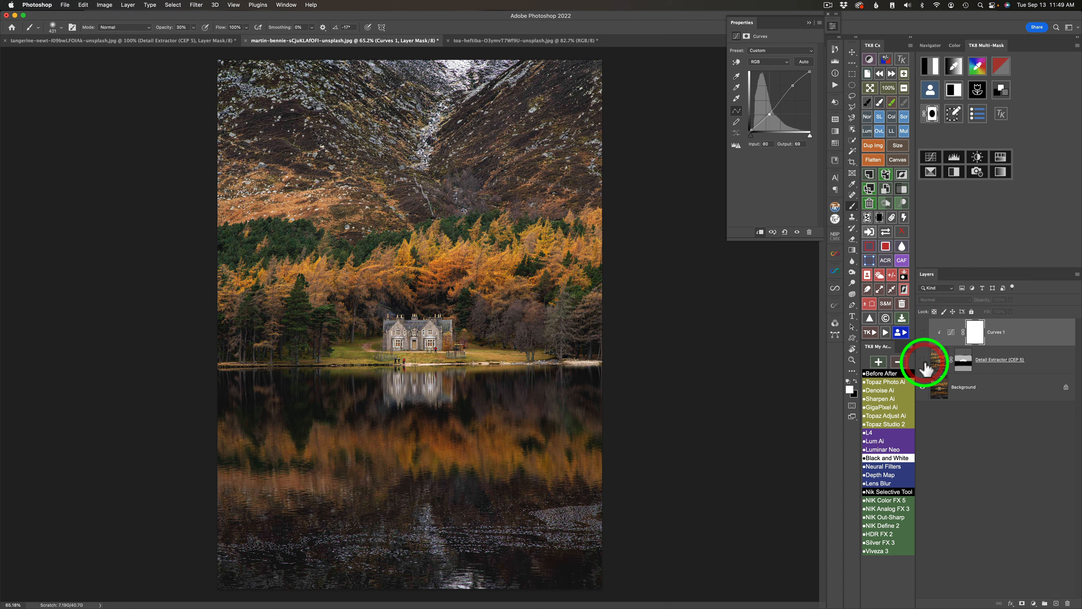
{"action": "left_click", "coordinate": [922, 360]}
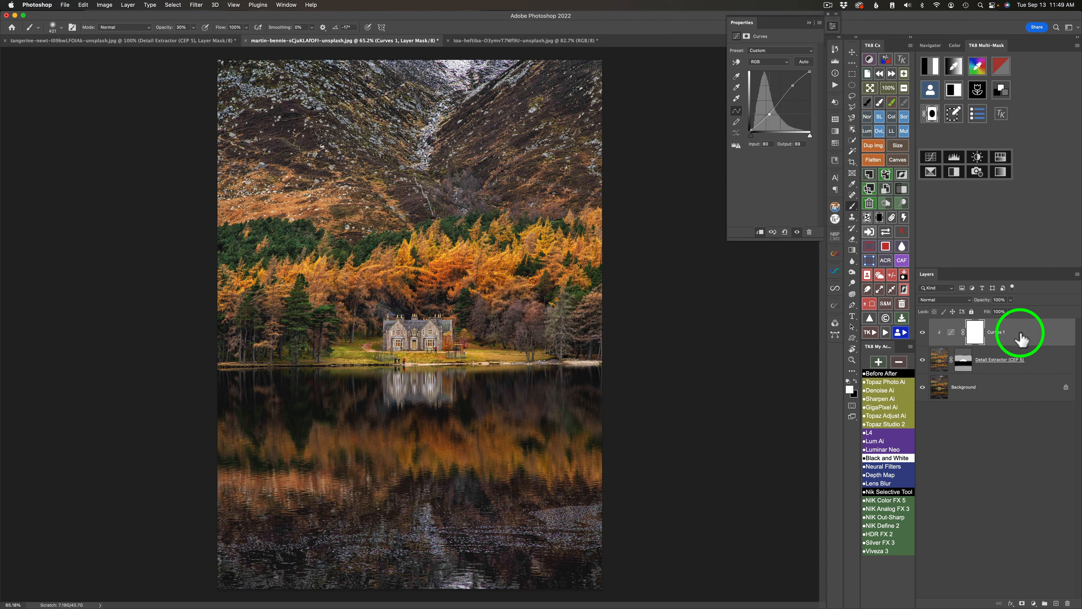
Group the Curves and Detail Extractor layers under the default name with Pass Through blending
{"action": "left_click", "coordinate": [1046, 360]}
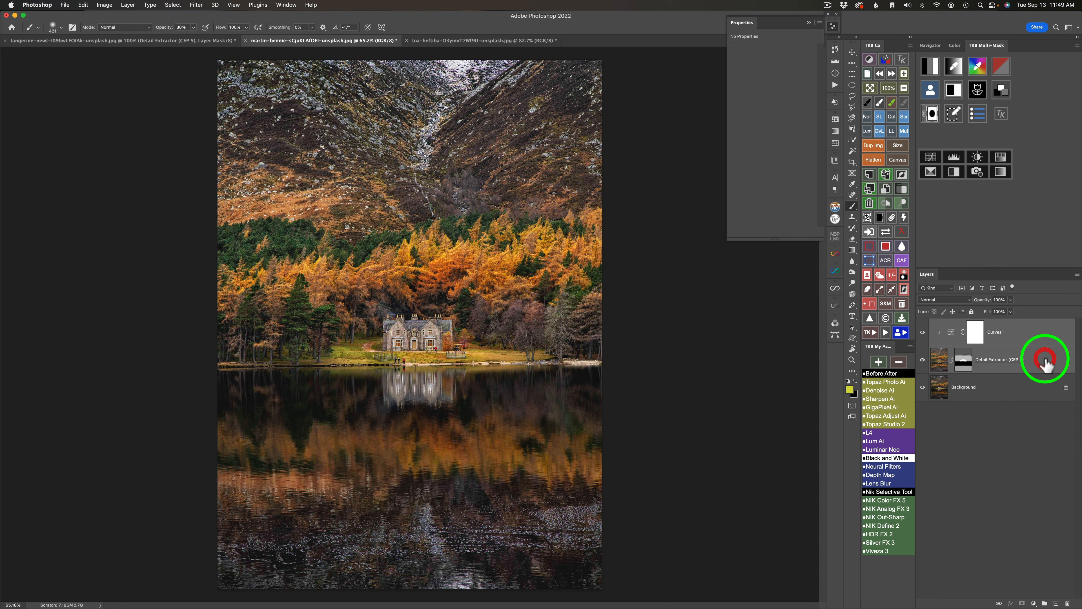
{"action": "right_click", "coordinate": [1024, 335]}
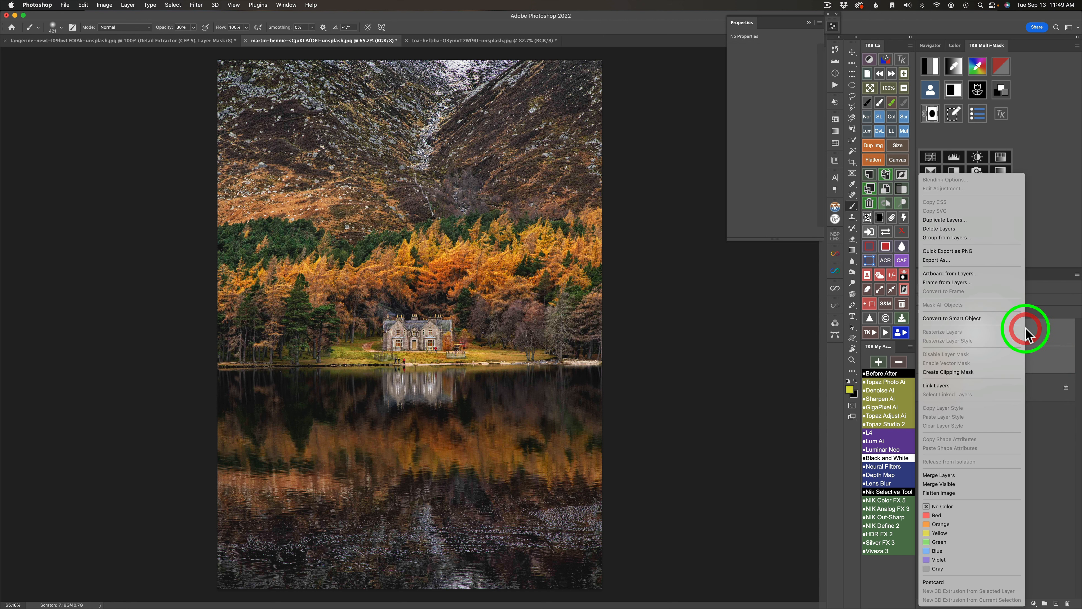
{"action": "left_click", "coordinate": [964, 237]}
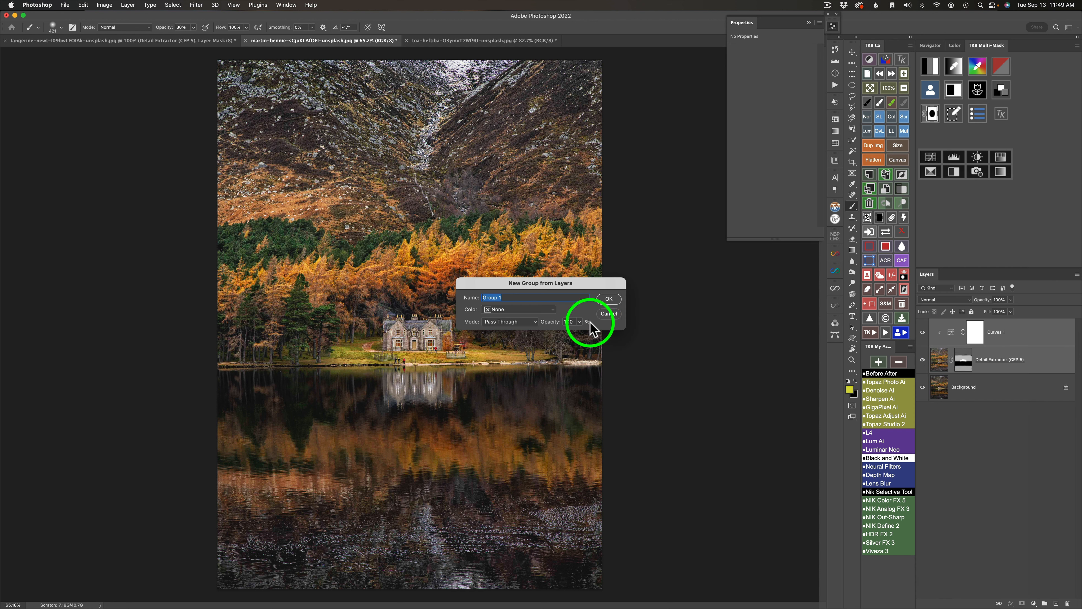
{"action": "left_click", "coordinate": [609, 300]}
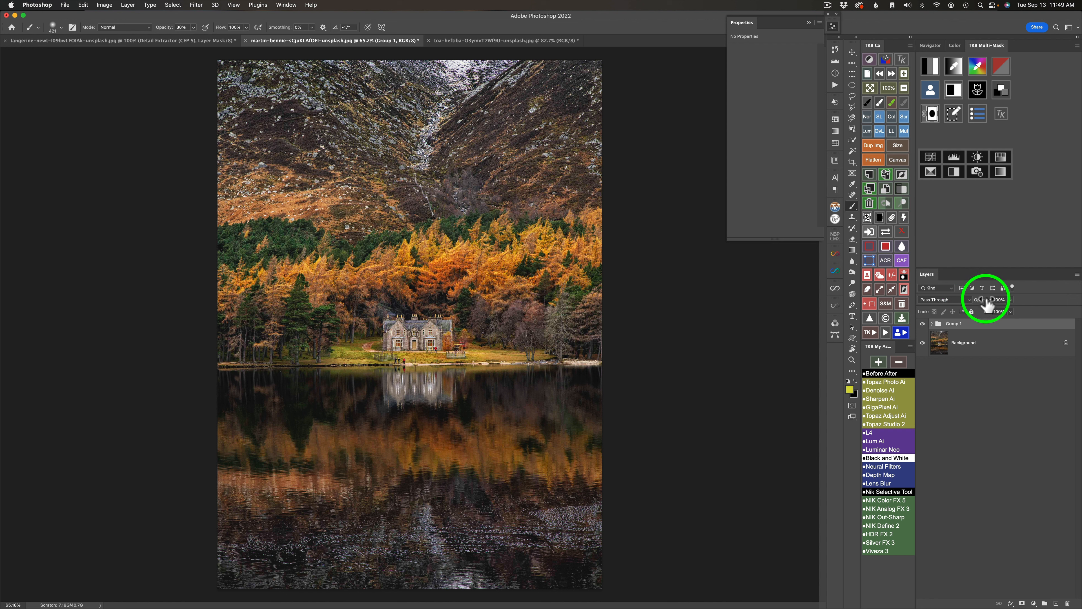
Lower the layer group's opacity to 78%, and compare the landscape with the group hidden and shown
{"action": "left_click_drag", "start_coordinate": [986, 303], "coordinate": [979, 305]}
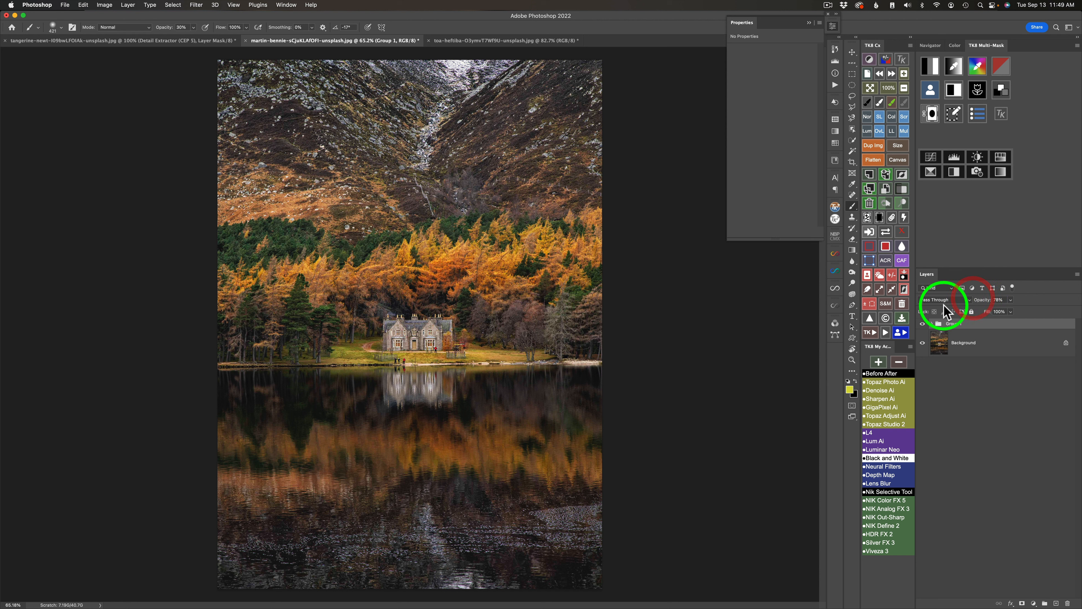
{"action": "left_click", "coordinate": [922, 324]}
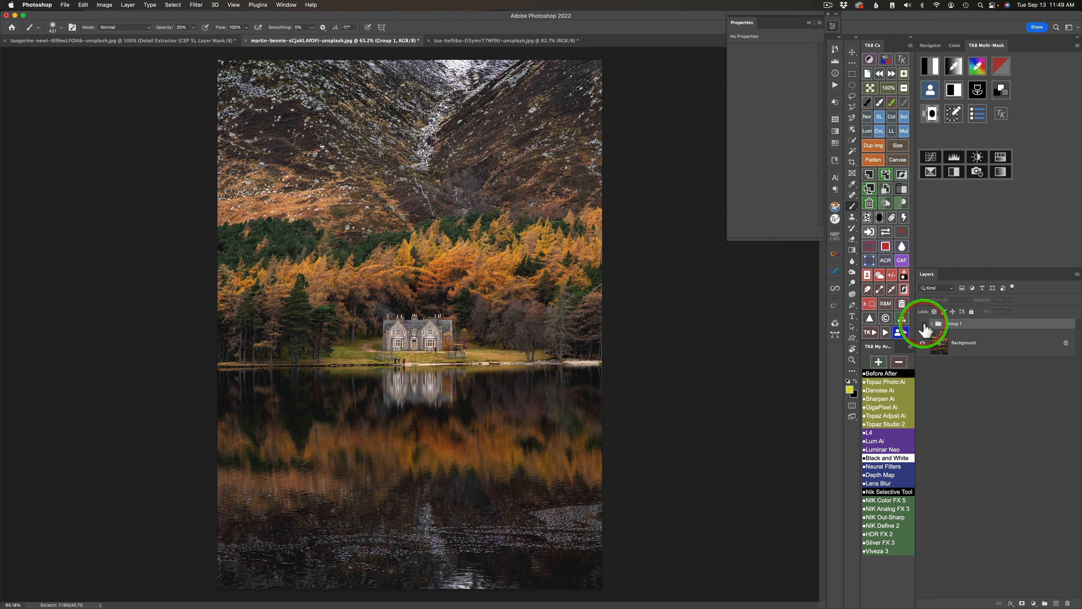
{"action": "left_click", "coordinate": [923, 324]}
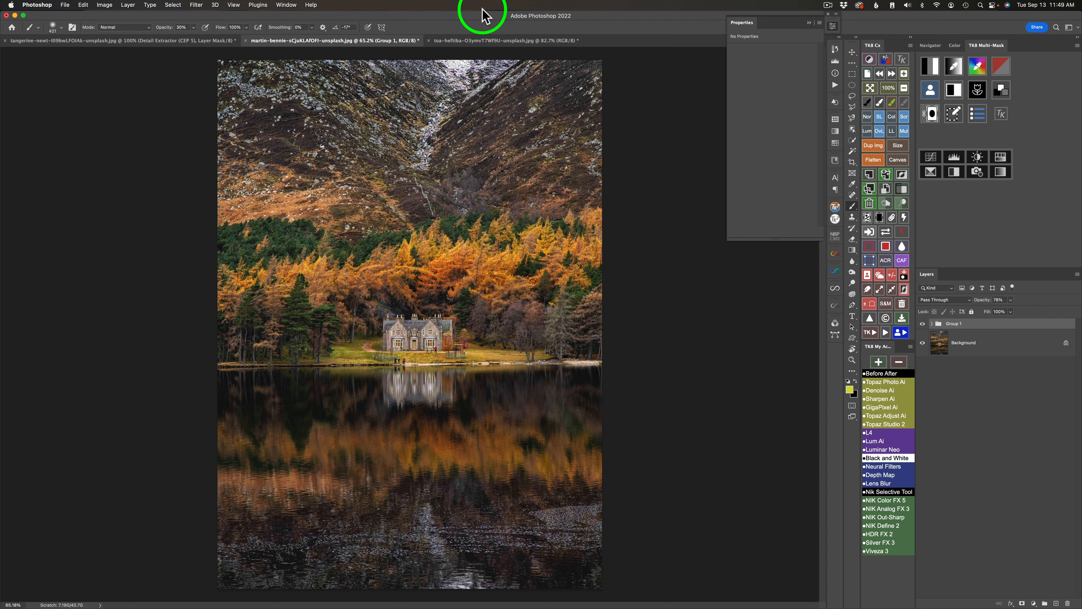
Switch to the hooded woman portrait and open the Detail Extractor filter in Color Efex Pro 5
{"action": "left_click", "coordinate": [496, 39]}
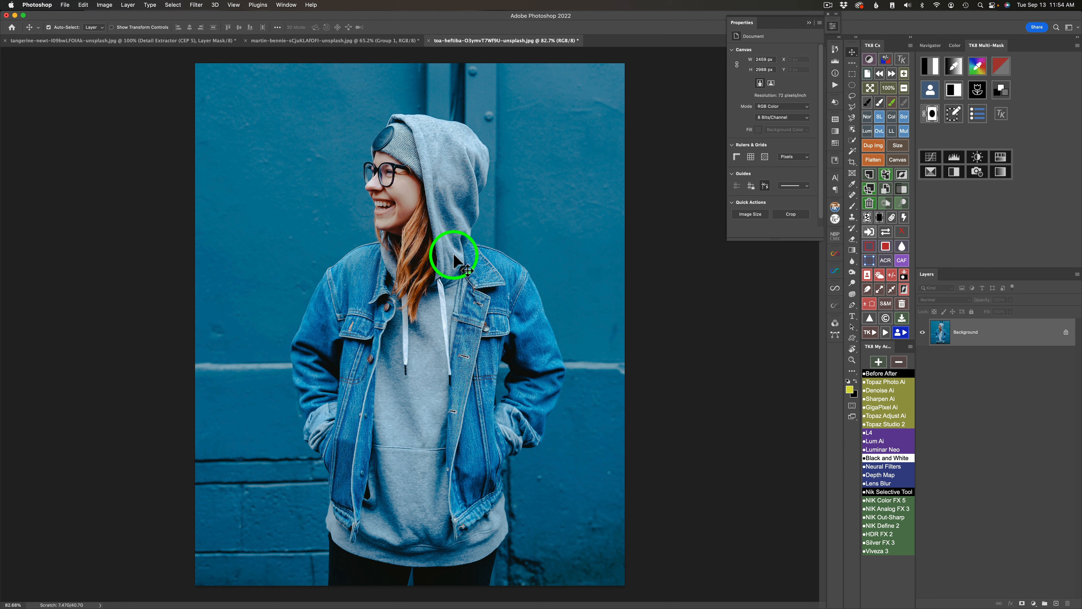
{"action": "left_click", "coordinate": [885, 492]}
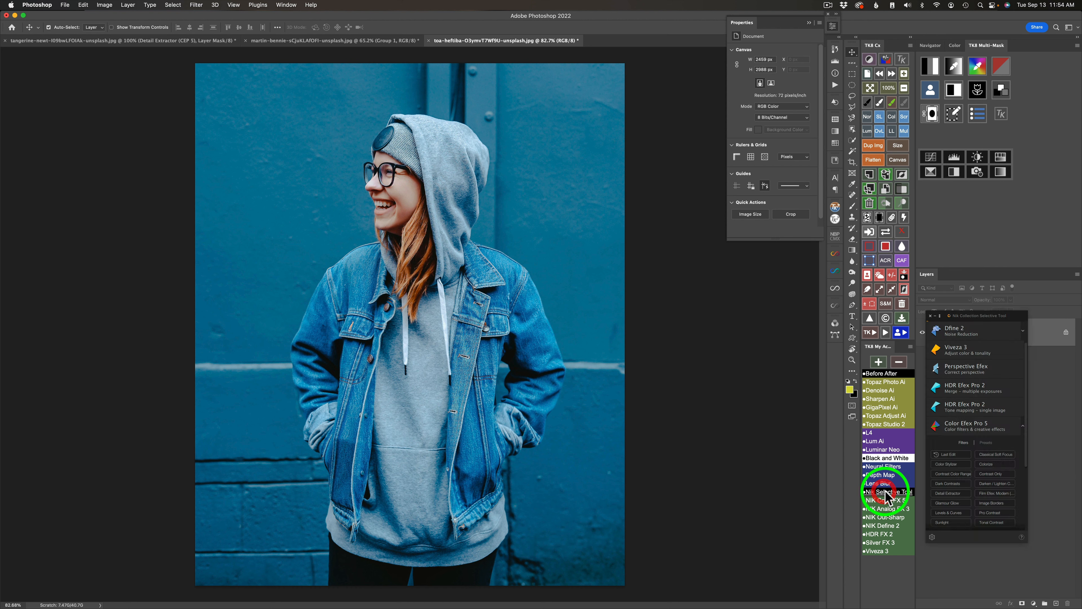
{"action": "left_click", "coordinate": [948, 493]}
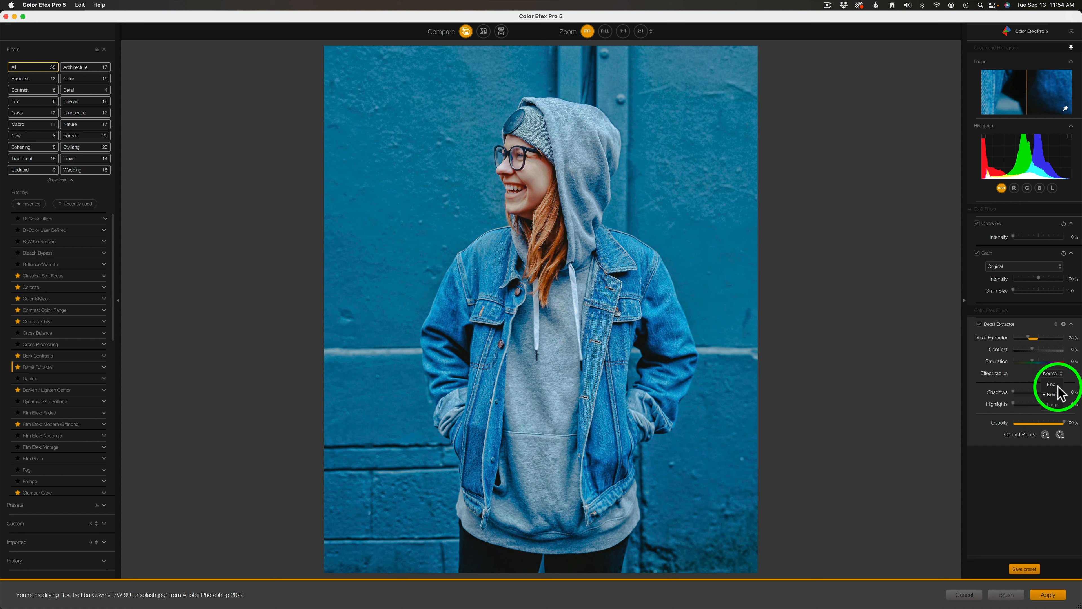
Set the effect radius to Fine, Detail Extractor to about 39%, Contrast to about 38% and Saturation to 13%, and apply the filter
{"action": "left_click", "coordinate": [1057, 383]}
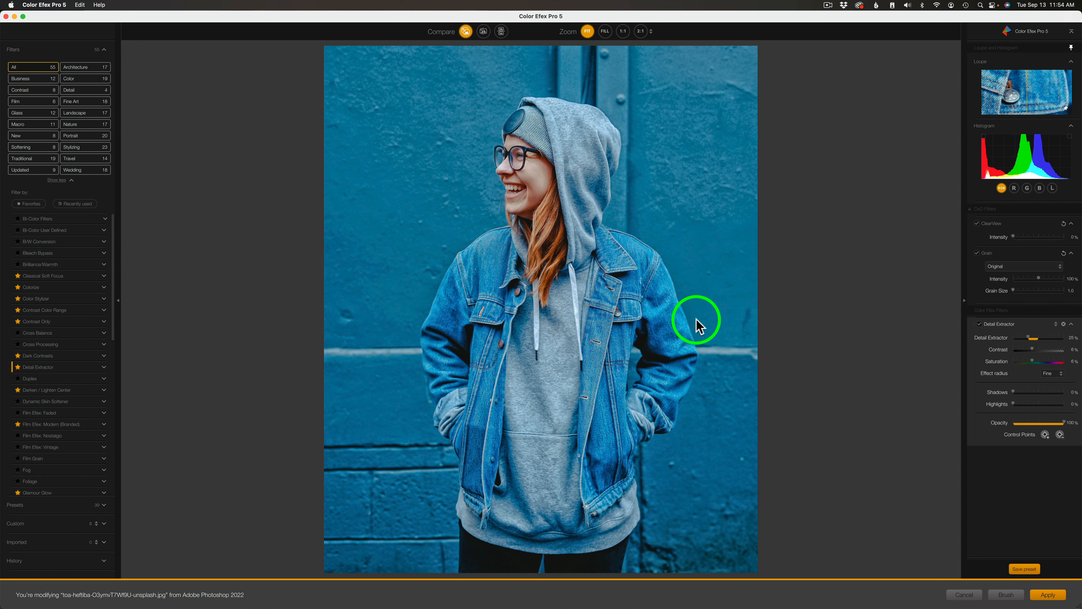
{"action": "mouse_move", "coordinate": [1032, 337]}
{"action": "left_mouse_down"}
{"action": "mouse_move", "coordinate": [1049, 338]}
{"action": "mouse_move", "coordinate": [1036, 340]}
{"action": "mouse_move", "coordinate": [1043, 350]}
{"action": "left_mouse_up"}
{"action": "left_click_drag", "start_coordinate": [640, 310], "coordinate": [584, 315]}
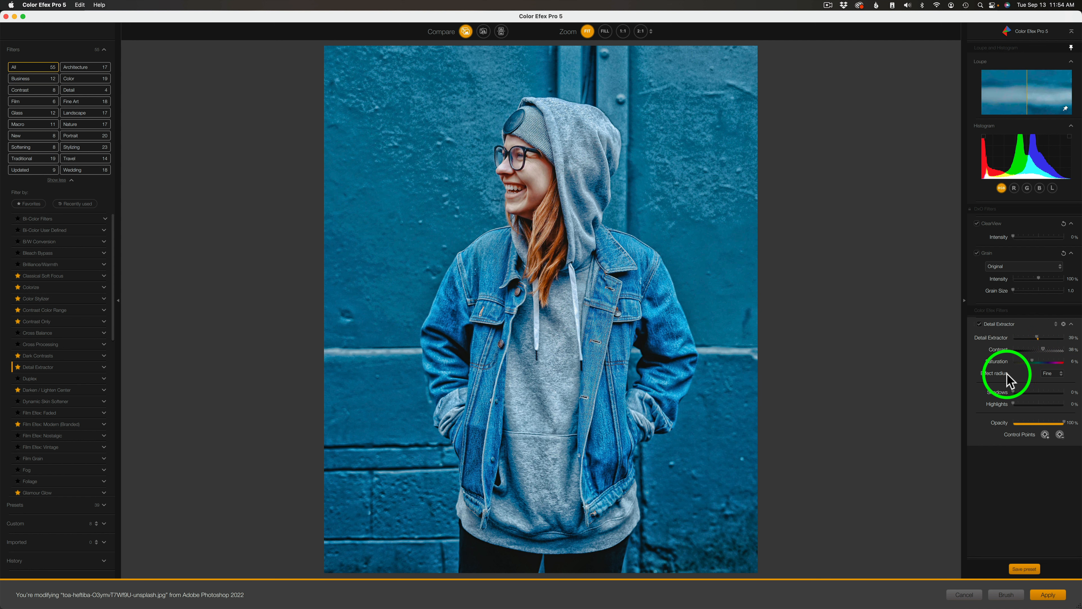
{"action": "left_click_drag", "start_coordinate": [1010, 366], "coordinate": [1035, 363]}
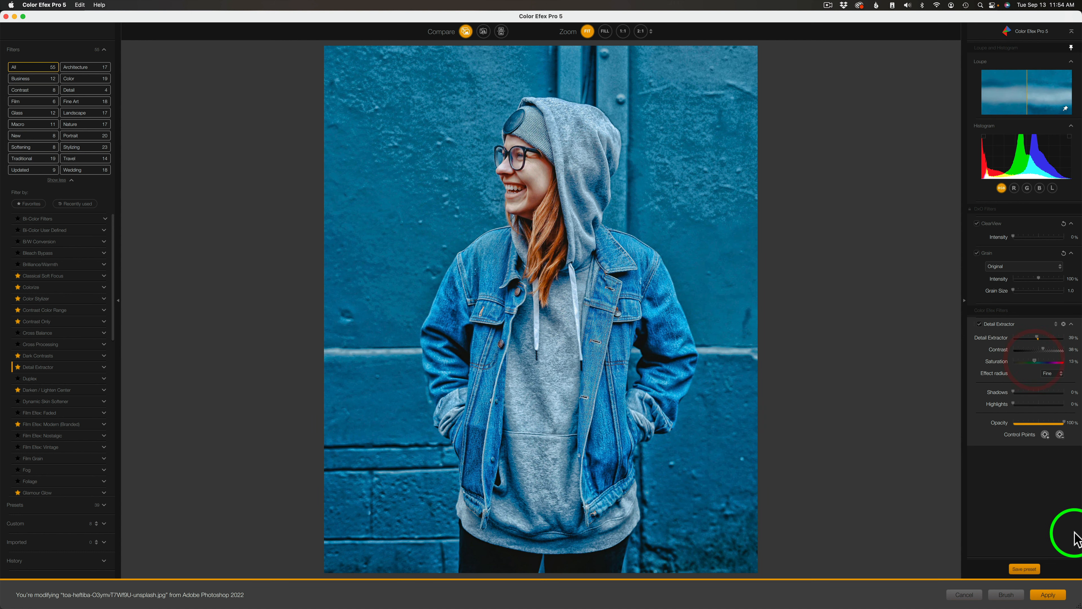
{"action": "left_click", "coordinate": [1050, 595]}
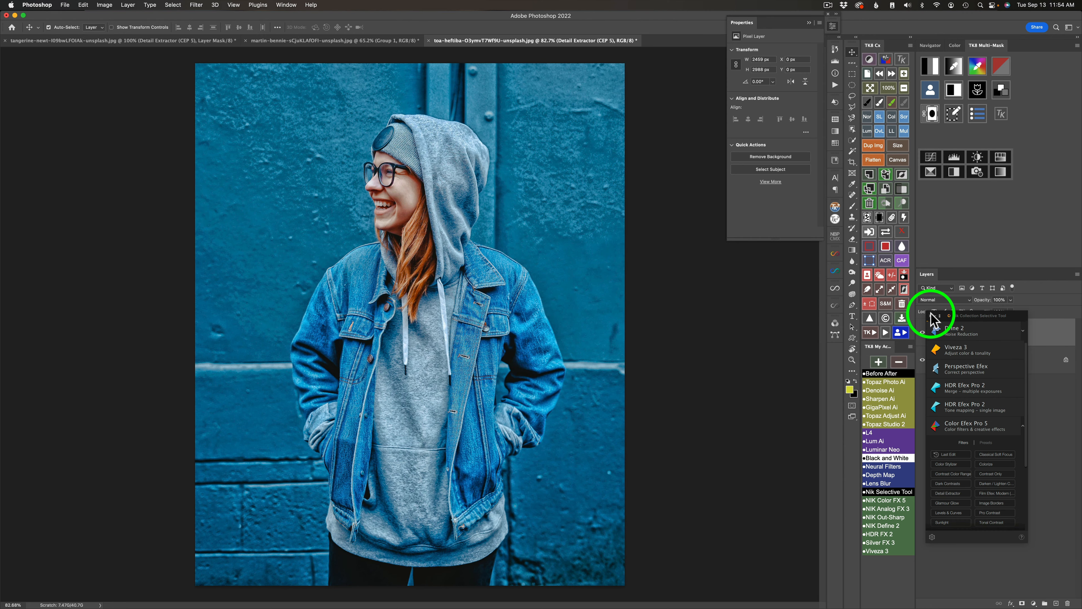
Close the Nik Collection Selective Tool and add a black mask to the portrait's Detail Extractor layer
{"action": "left_click", "coordinate": [930, 315]}
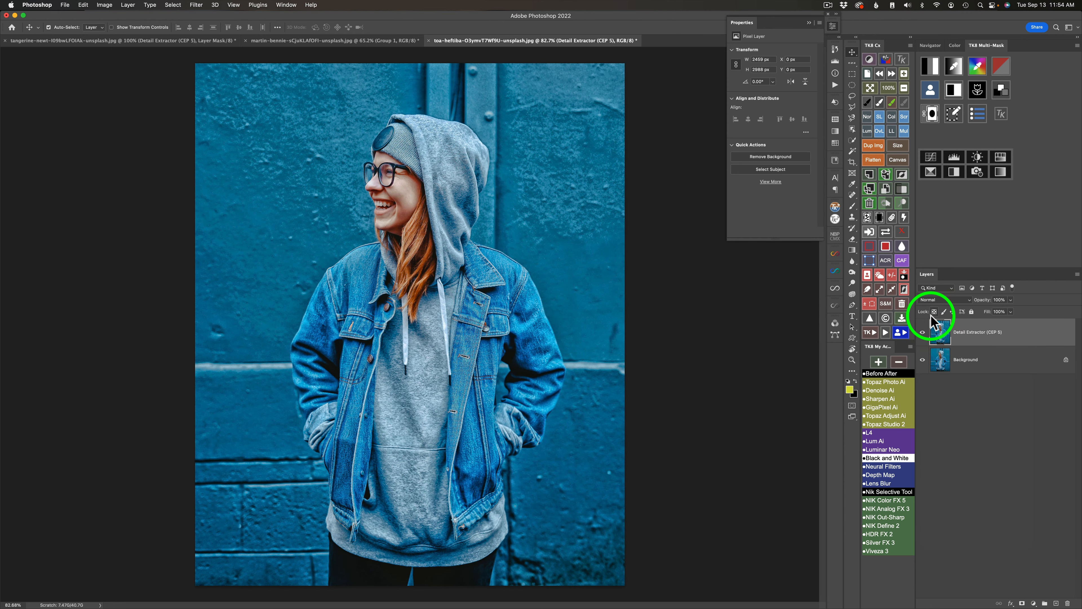
{"action": "left_click", "coordinate": [881, 219]}
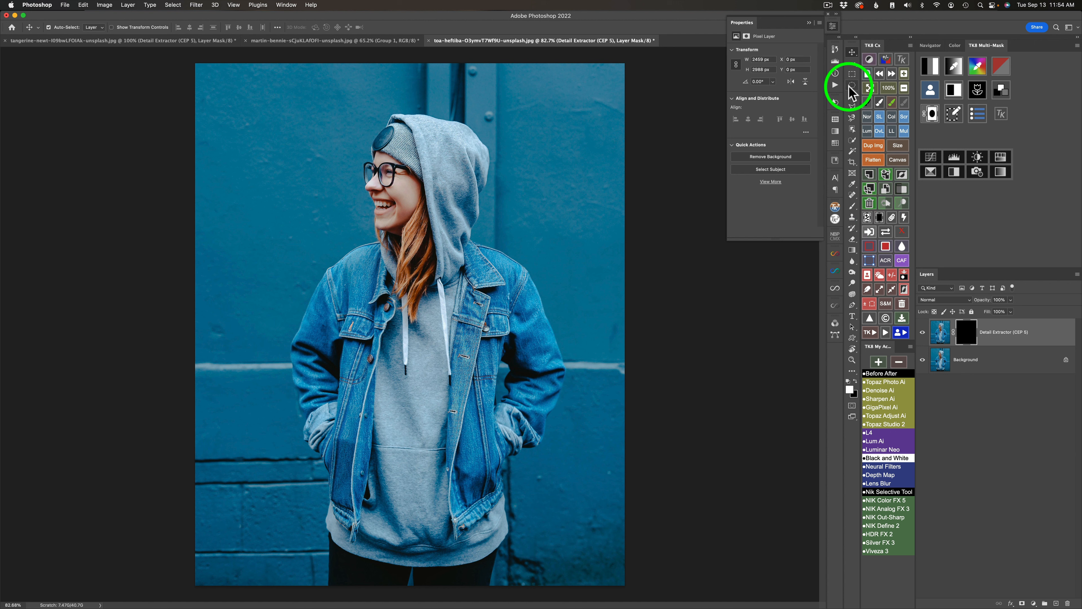
Select the woman's hood, hair, denim jacket and hoodie, leaving out her face, using the Object Selection tool in Lasso mode
{"action": "left_click", "coordinate": [852, 128]}
{"action": "mouse_move", "coordinate": [403, 105]}
{"action": "left_mouse_down"}
{"action": "mouse_move", "coordinate": [369, 135]}
{"action": "mouse_move", "coordinate": [415, 189]}
{"action": "mouse_move", "coordinate": [390, 248]}
{"action": "mouse_move", "coordinate": [387, 290]}
{"action": "mouse_move", "coordinate": [421, 308]}
{"action": "mouse_move", "coordinate": [479, 272]}
{"action": "mouse_move", "coordinate": [508, 196]}
{"action": "mouse_move", "coordinate": [479, 132]}
{"action": "mouse_move", "coordinate": [402, 107]}
{"action": "left_mouse_up"}
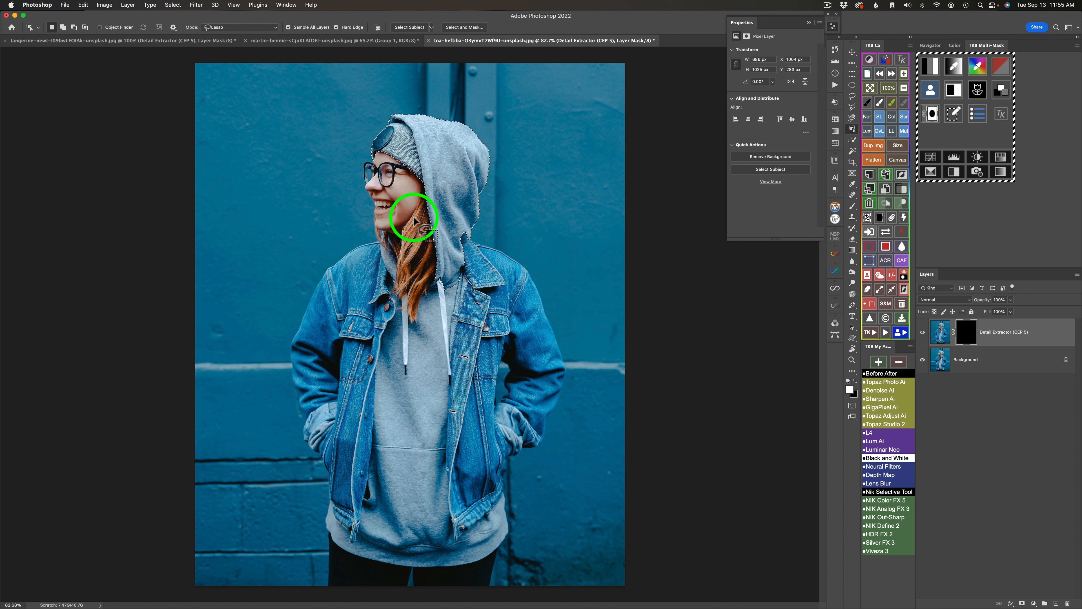
{"action": "mouse_move", "coordinate": [422, 186]}
{"action": "left_mouse_down"}
{"action": "mouse_move", "coordinate": [388, 291]}
{"action": "mouse_move", "coordinate": [400, 318]}
{"action": "mouse_move", "coordinate": [424, 321]}
{"action": "mouse_move", "coordinate": [450, 314]}
{"action": "mouse_move", "coordinate": [463, 273]}
{"action": "mouse_move", "coordinate": [444, 251]}
{"action": "mouse_move", "coordinate": [416, 194]}
{"action": "left_mouse_up"}
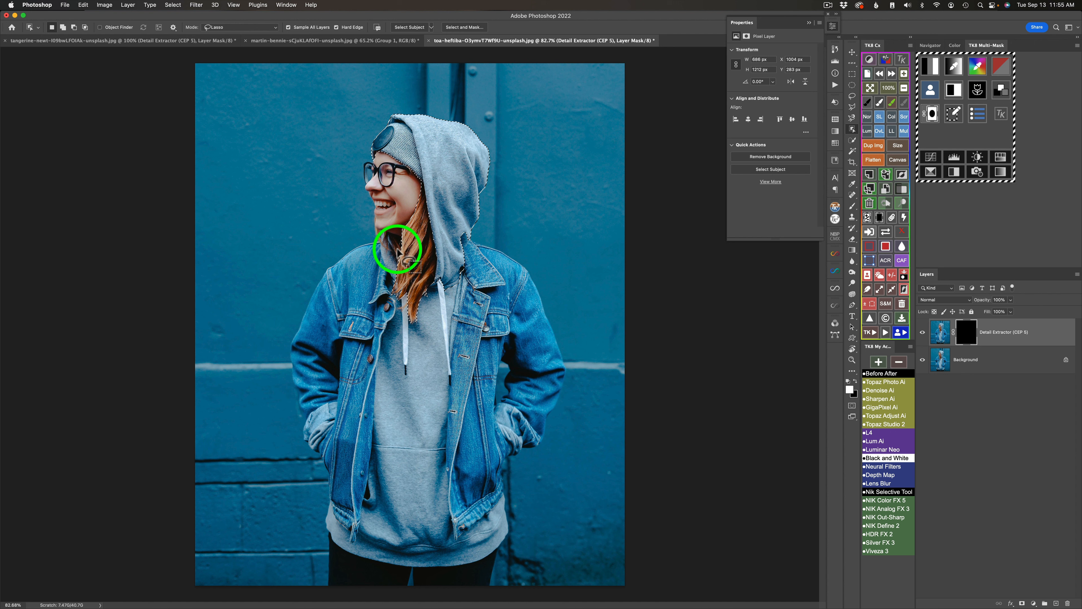
{"action": "mouse_move", "coordinate": [403, 241]}
{"action": "left_mouse_down"}
{"action": "mouse_move", "coordinate": [351, 247]}
{"action": "mouse_move", "coordinate": [317, 274]}
{"action": "mouse_move", "coordinate": [298, 354]}
{"action": "mouse_move", "coordinate": [323, 525]}
{"action": "mouse_move", "coordinate": [401, 561]}
{"action": "mouse_move", "coordinate": [478, 554]}
{"action": "mouse_move", "coordinate": [501, 533]}
{"action": "mouse_move", "coordinate": [498, 492]}
{"action": "mouse_move", "coordinate": [521, 451]}
{"action": "mouse_move", "coordinate": [558, 417]}
{"action": "mouse_move", "coordinate": [566, 362]}
{"action": "mouse_move", "coordinate": [551, 309]}
{"action": "mouse_move", "coordinate": [501, 254]}
{"action": "mouse_move", "coordinate": [465, 235]}
{"action": "mouse_move", "coordinate": [466, 265]}
{"action": "left_mouse_up"}
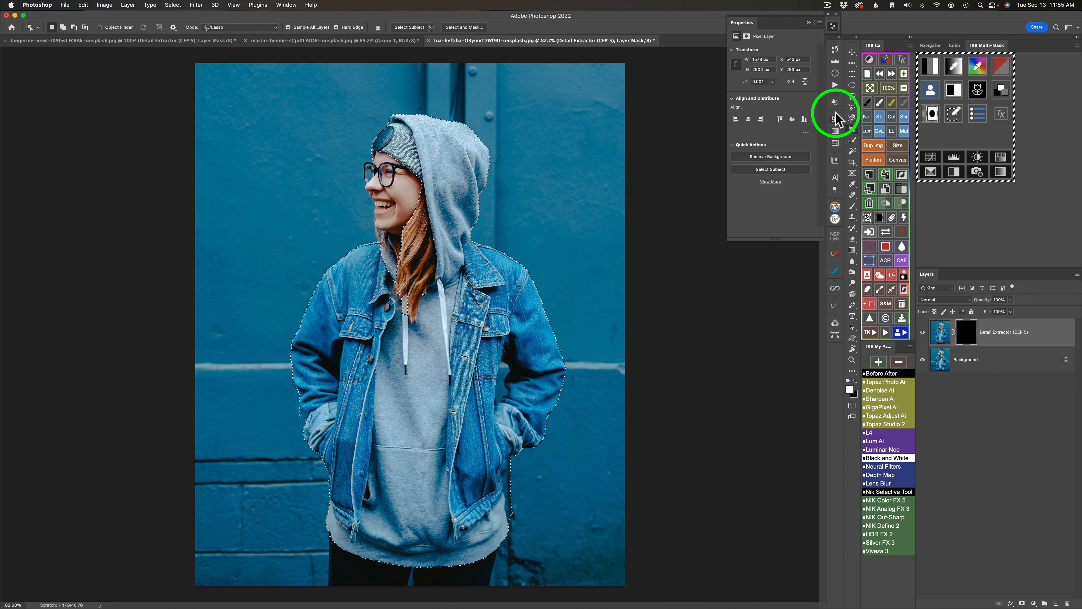
Add the missed area beneath the woman's chin to the selection with the Lasso tool and hide the selection edges
{"action": "left_click", "coordinate": [852, 96]}
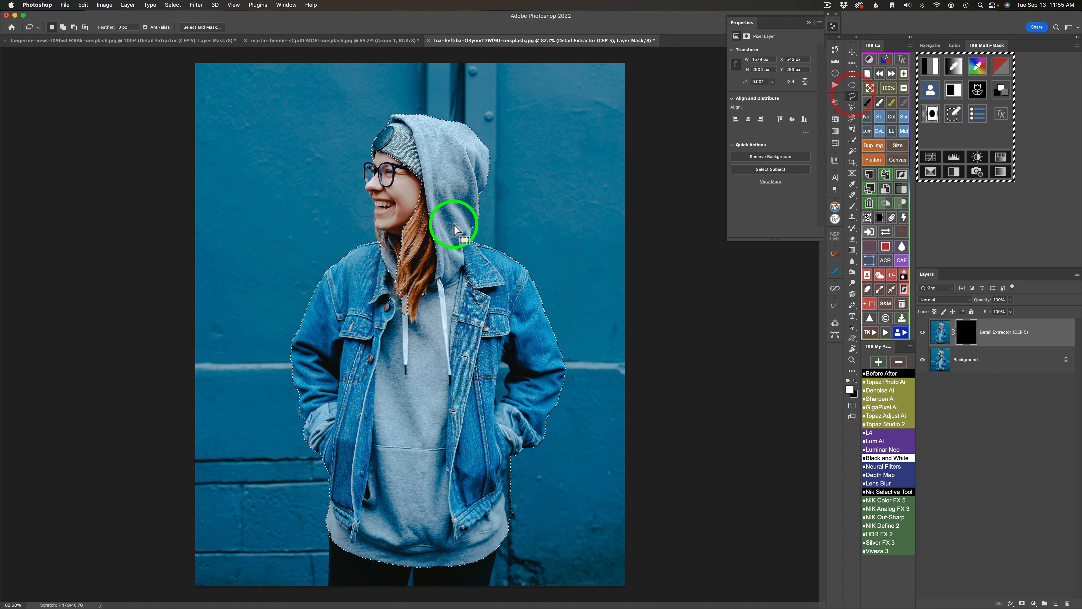
{"action": "key", "text": "shift"}
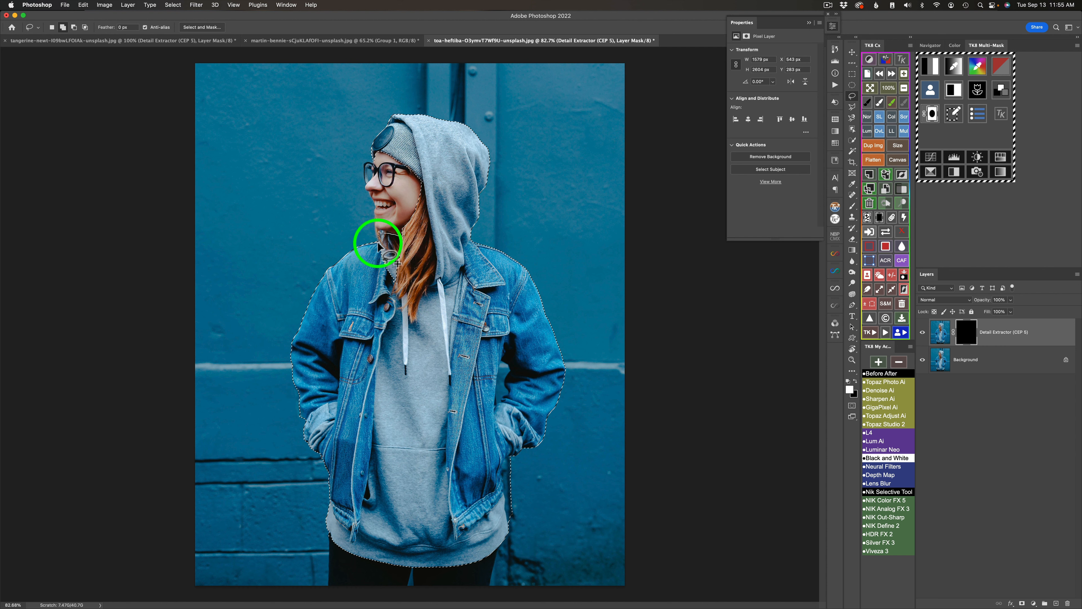
{"action": "mouse_move", "coordinate": [405, 236]}
{"action": "left_mouse_down"}
{"action": "mouse_move", "coordinate": [404, 307]}
{"action": "mouse_move", "coordinate": [411, 290]}
{"action": "left_mouse_up"}
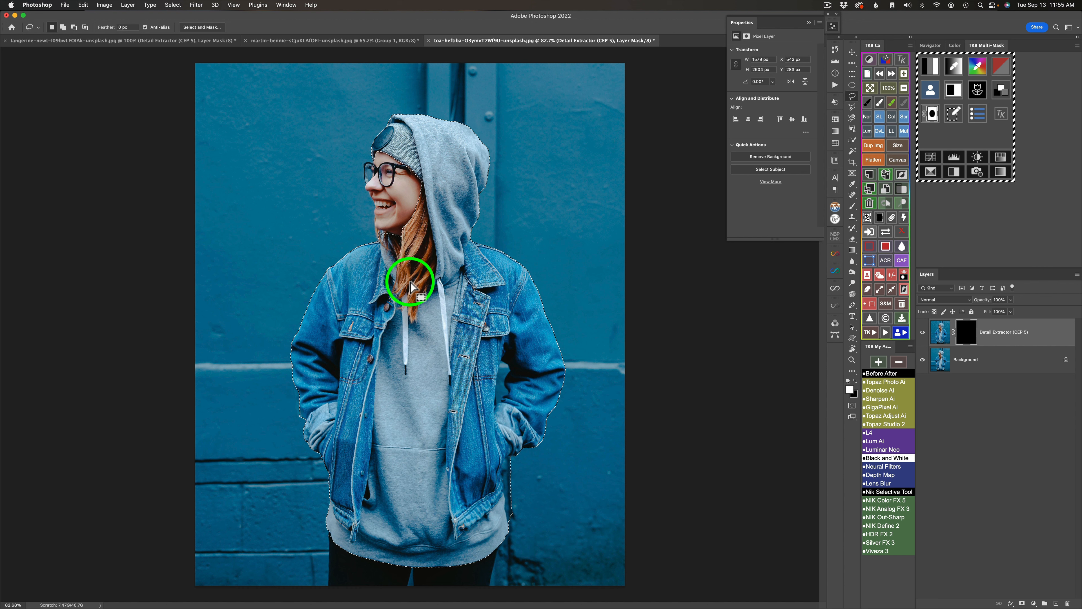
{"action": "left_click", "coordinate": [873, 305]}
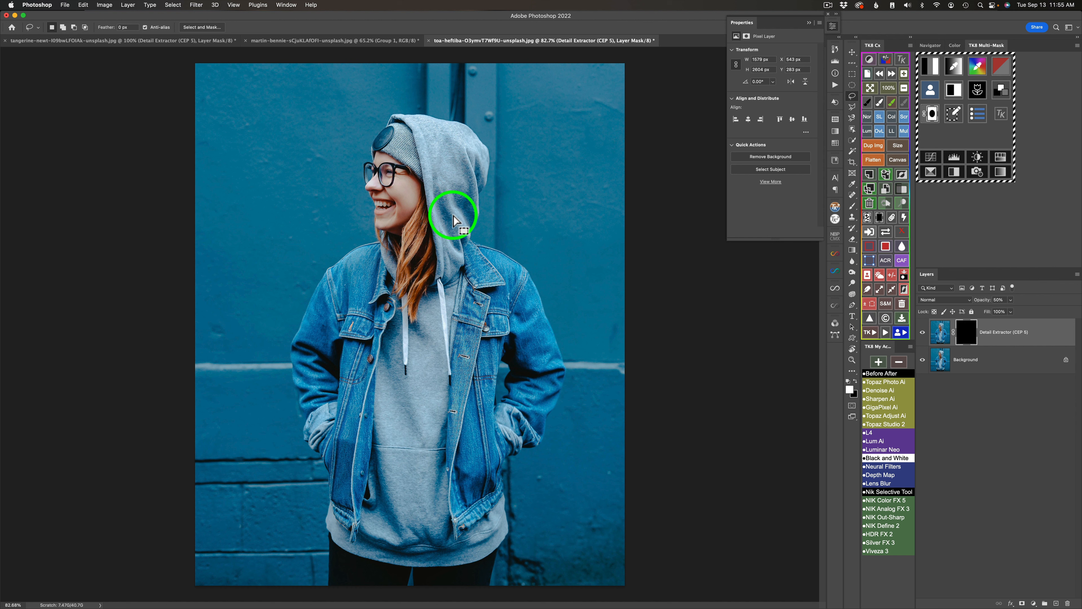
Set the Detail Extractor layer's opacity to 50% and paint its mask white over the hood, beanie and hair at 30% brush opacity
{"action": "key", "text": "5"}
{"action": "key", "text": "b"}
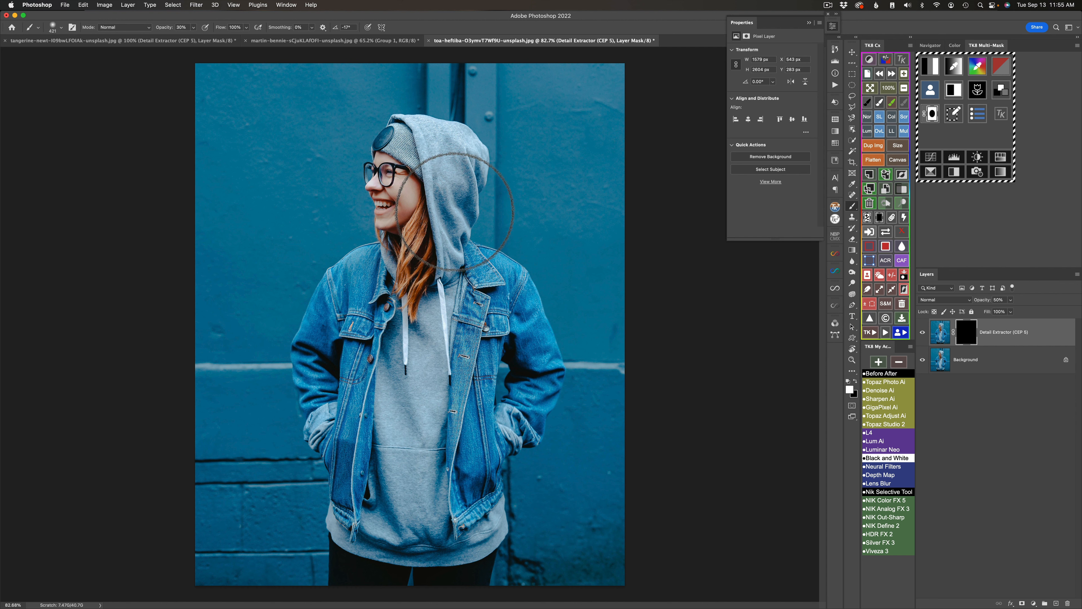
{"action": "left_click_drag", "start_coordinate": [451, 158], "coordinate": [410, 152]}
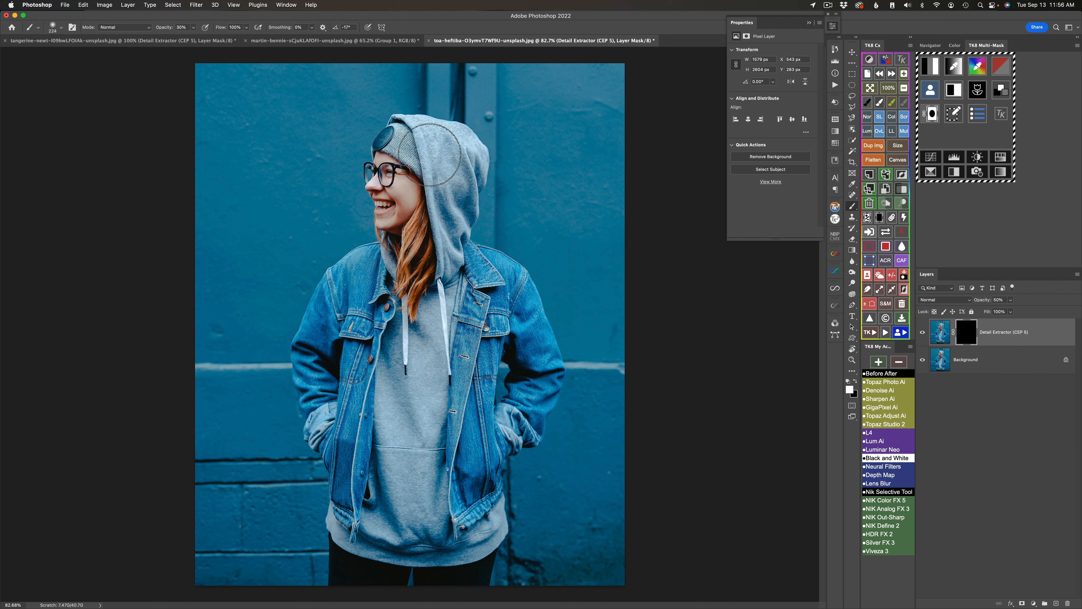
{"action": "mouse_move", "coordinate": [466, 165]}
{"action": "left_mouse_down"}
{"action": "mouse_move", "coordinate": [430, 145]}
{"action": "mouse_move", "coordinate": [443, 140]}
{"action": "mouse_move", "coordinate": [391, 142]}
{"action": "left_mouse_up"}
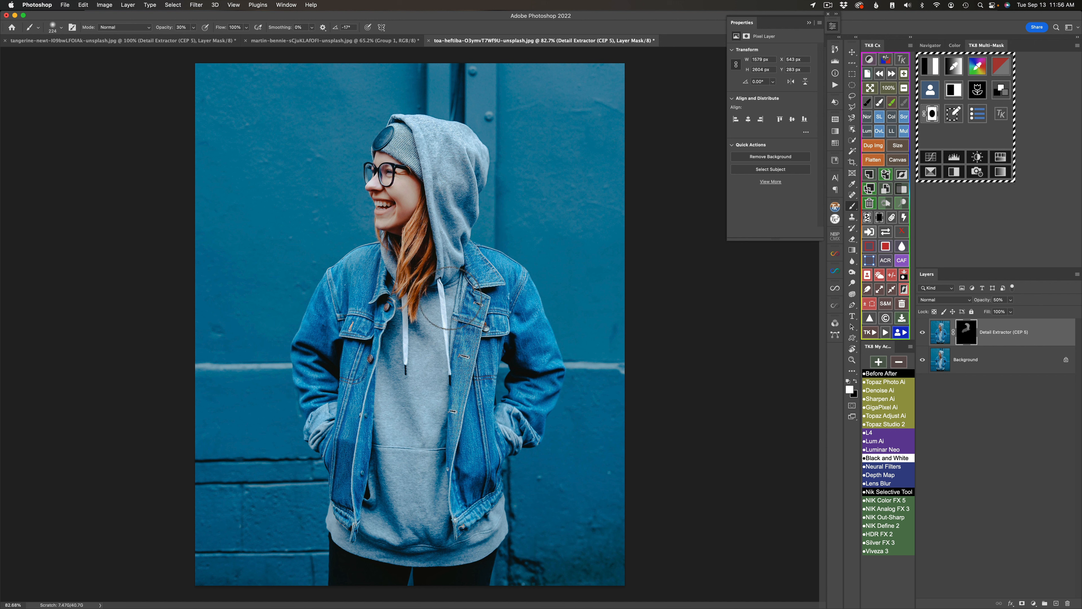
Paint the denim jacket and hoodie white on the mask at 100% brush opacity, and compare with the Detail Extractor layer off and on
{"action": "key", "text": "0"}
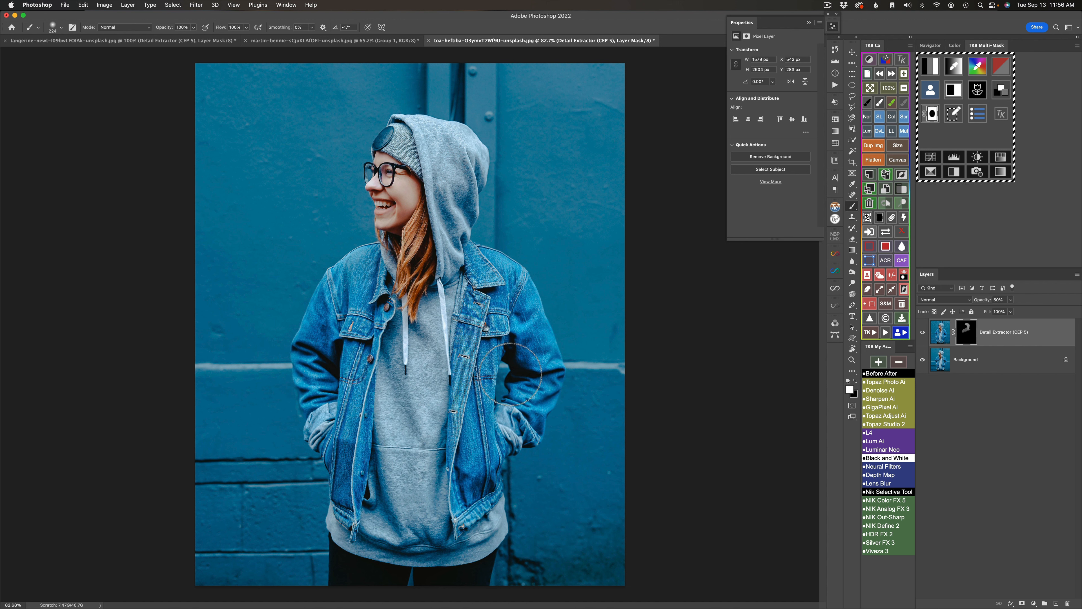
{"action": "mouse_move", "coordinate": [468, 451]}
{"action": "left_mouse_down"}
{"action": "mouse_move", "coordinate": [481, 491]}
{"action": "mouse_move", "coordinate": [384, 481]}
{"action": "left_mouse_up"}
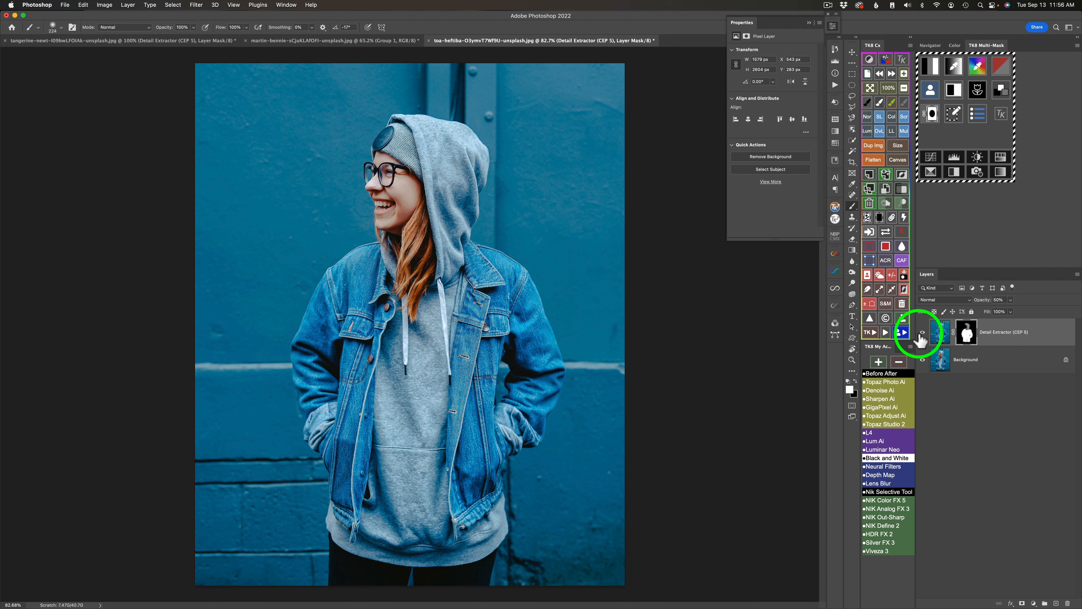
{"action": "left_click", "coordinate": [922, 332]}
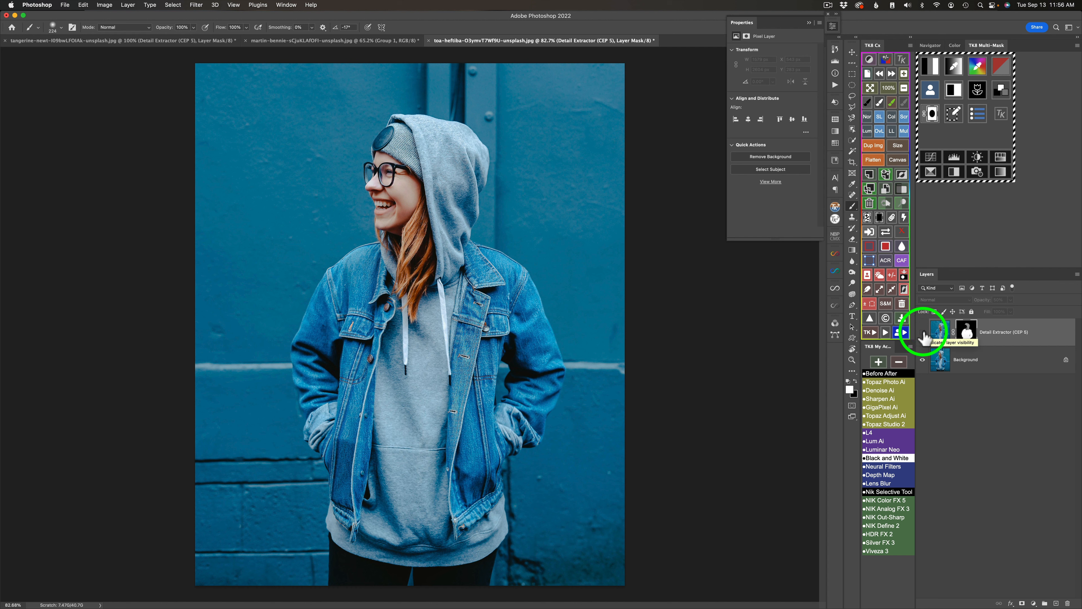
{"action": "left_click", "coordinate": [923, 332]}
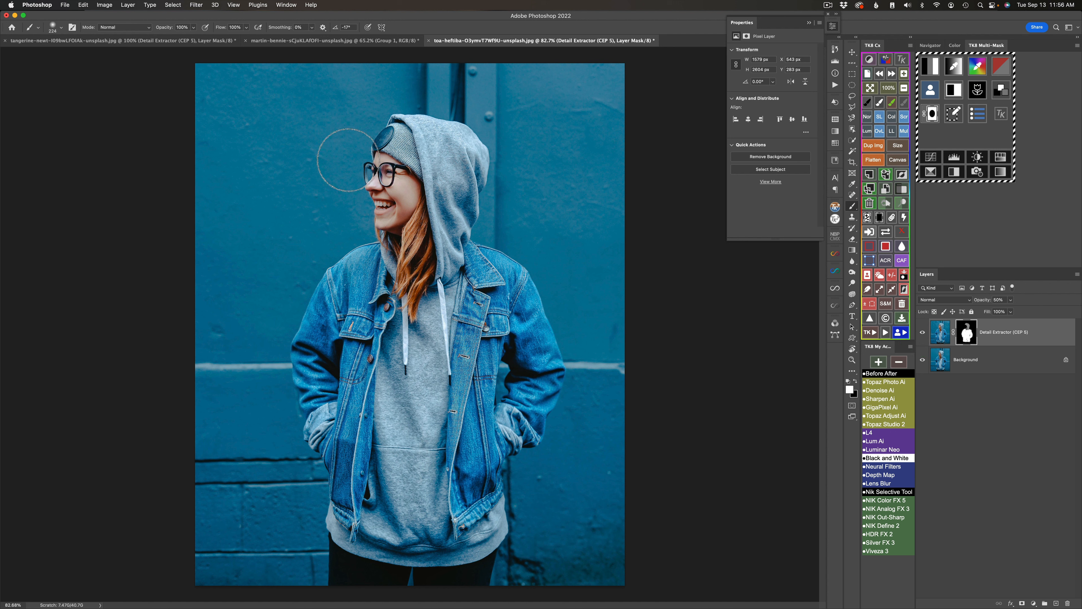
Paint the beanie and adjoining hood white on the mask at 100% brush opacity, and check the result with the layer off and on
{"action": "left_click_drag", "start_coordinate": [429, 152], "coordinate": [395, 133]}
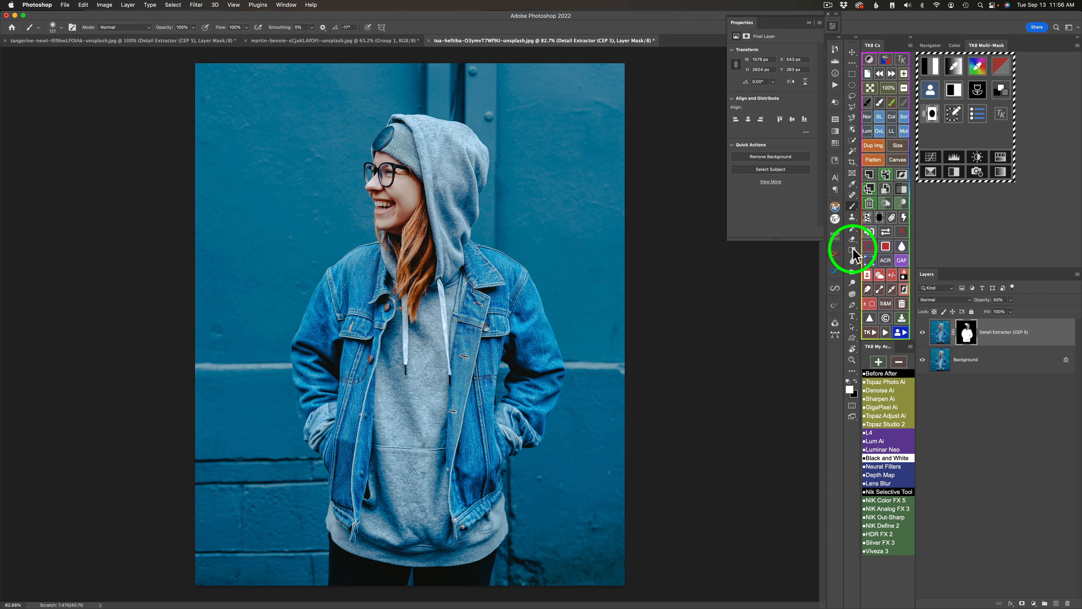
{"action": "left_click", "coordinate": [923, 333]}
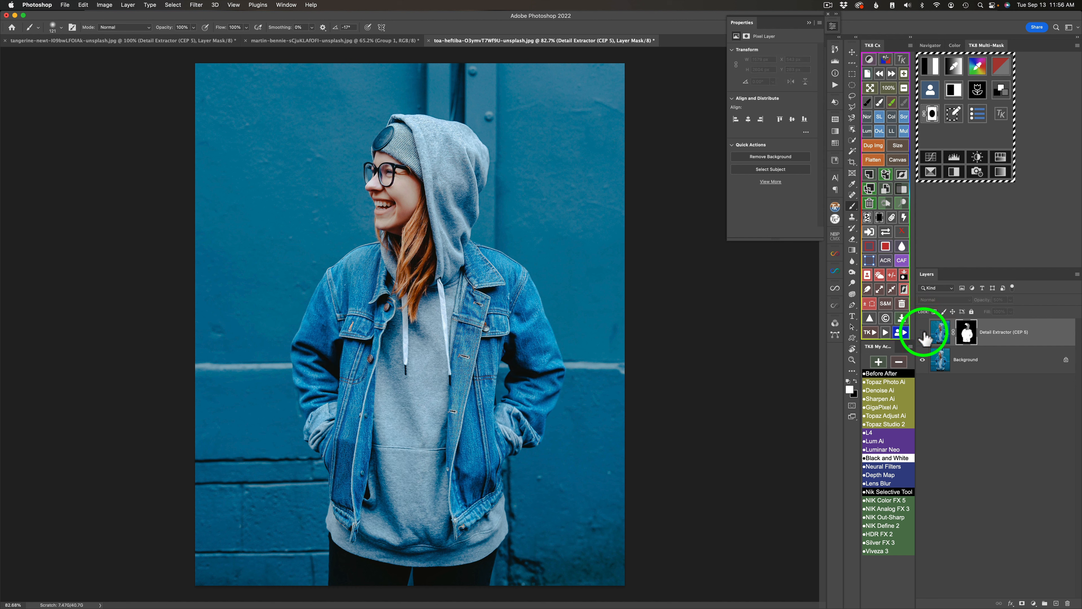
{"action": "left_click", "coordinate": [923, 332]}
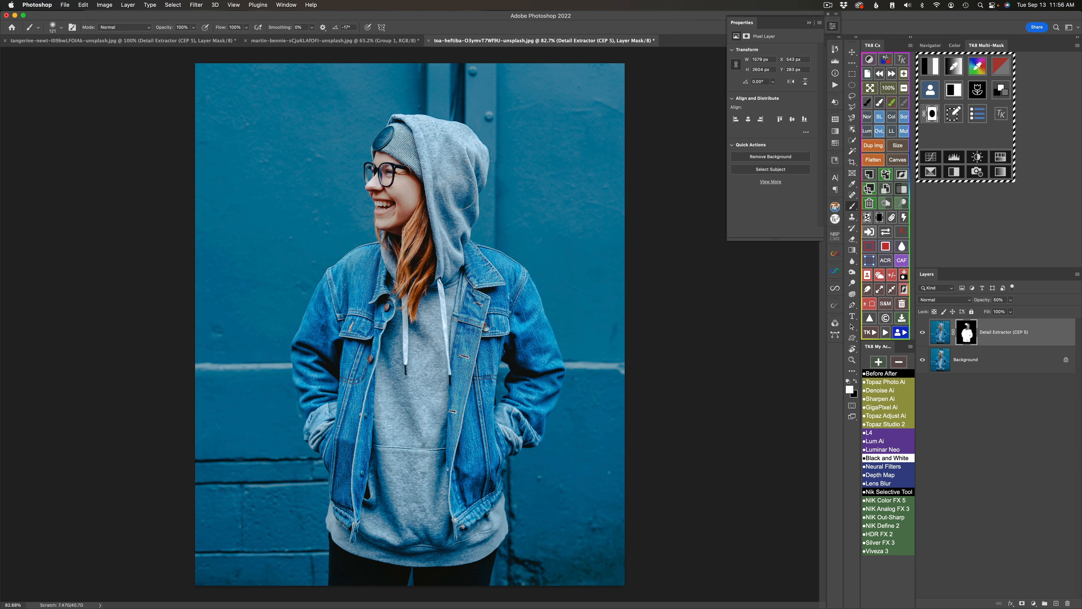
Examine the woman's face, hair and hood up close with the Detail Extractor effect off and on
{"action": "scroll", "coordinate": [460, 192], "scroll_direction": "up", "scroll_amount": 7}
{"action": "scroll", "coordinate": [461, 192], "scroll_direction": "up", "scroll_amount": 5}
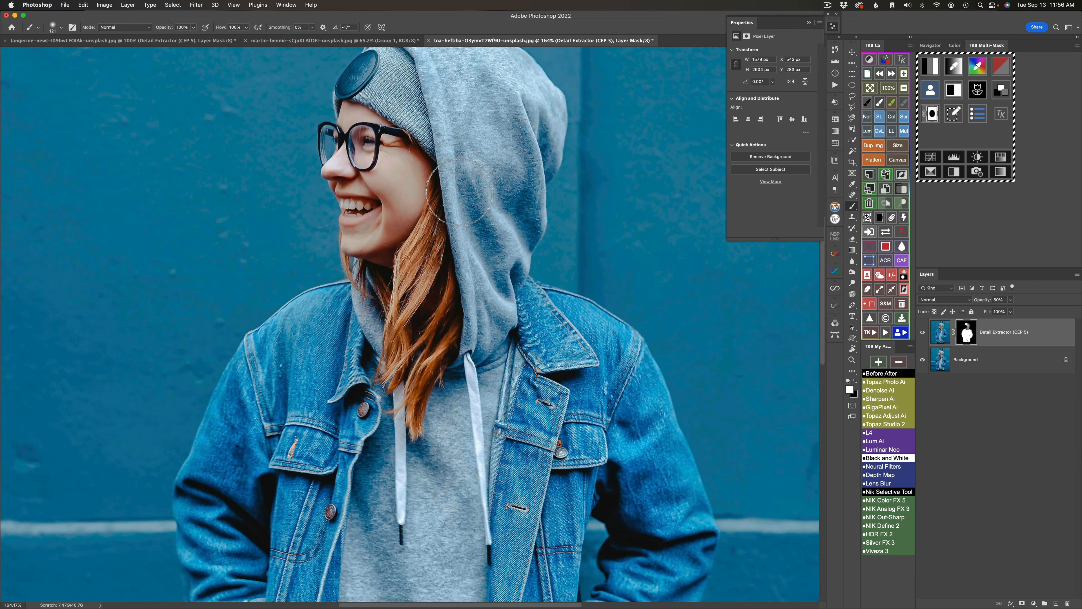
{"action": "scroll", "coordinate": [489, 189], "scroll_direction": "up", "scroll_amount": 3}
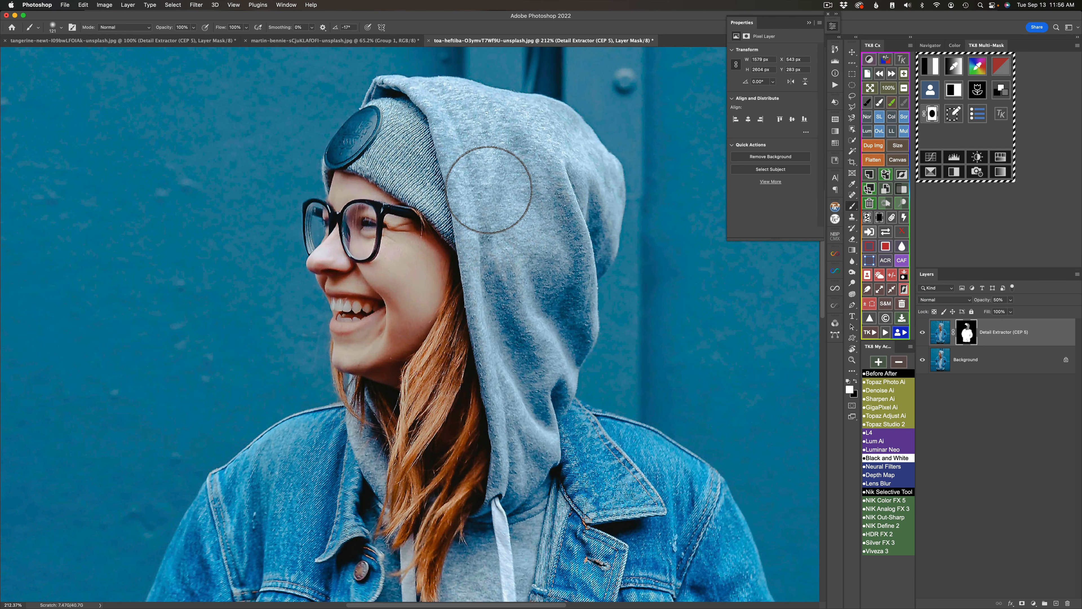
{"action": "left_click", "coordinate": [922, 333]}
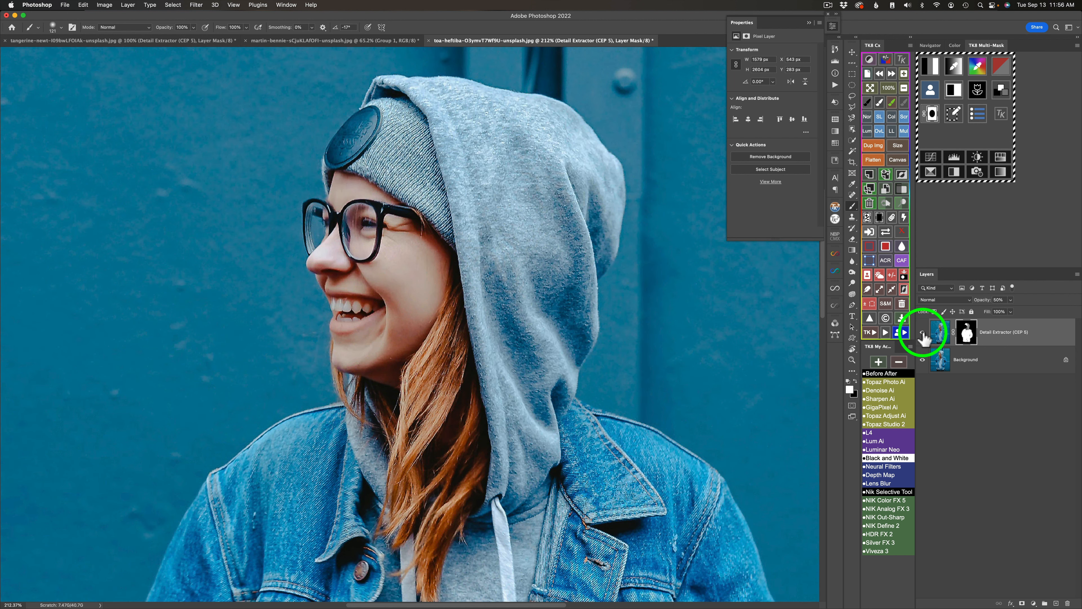
{"action": "left_click", "coordinate": [922, 332]}
{"action": "left_click", "coordinate": [922, 332]}
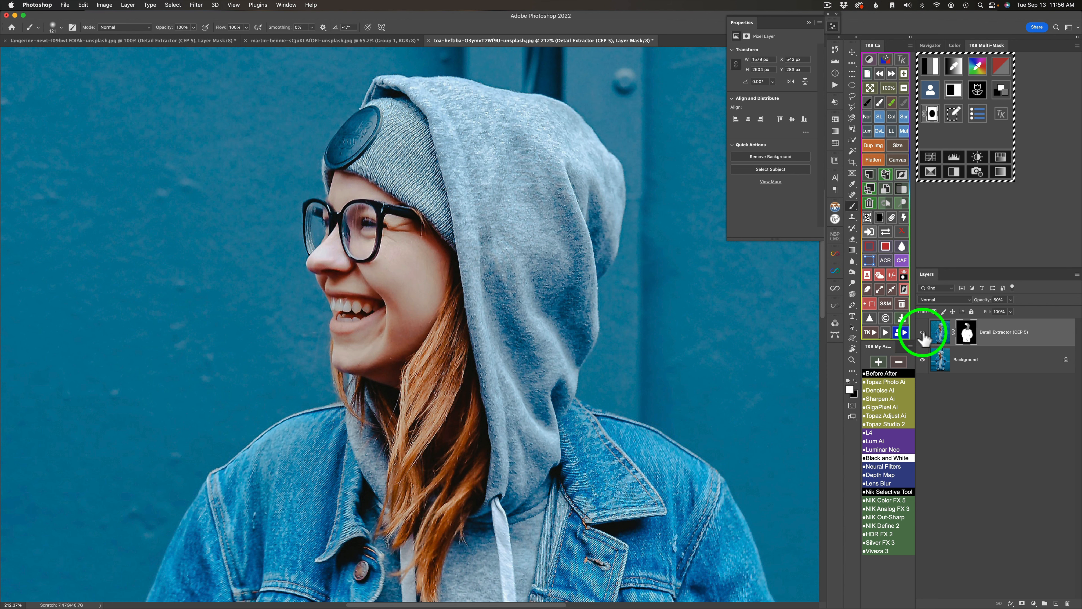
{"action": "scroll", "coordinate": [511, 310], "scroll_direction": "down", "scroll_amount": 3}
{"action": "scroll", "coordinate": [510, 310], "scroll_direction": "down", "scroll_amount": 3}
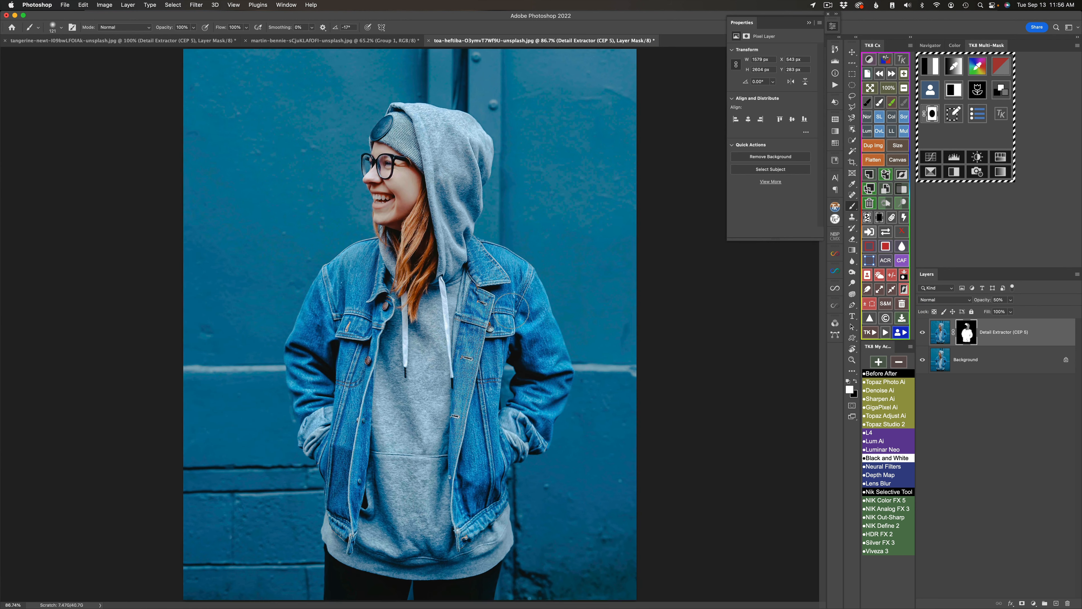